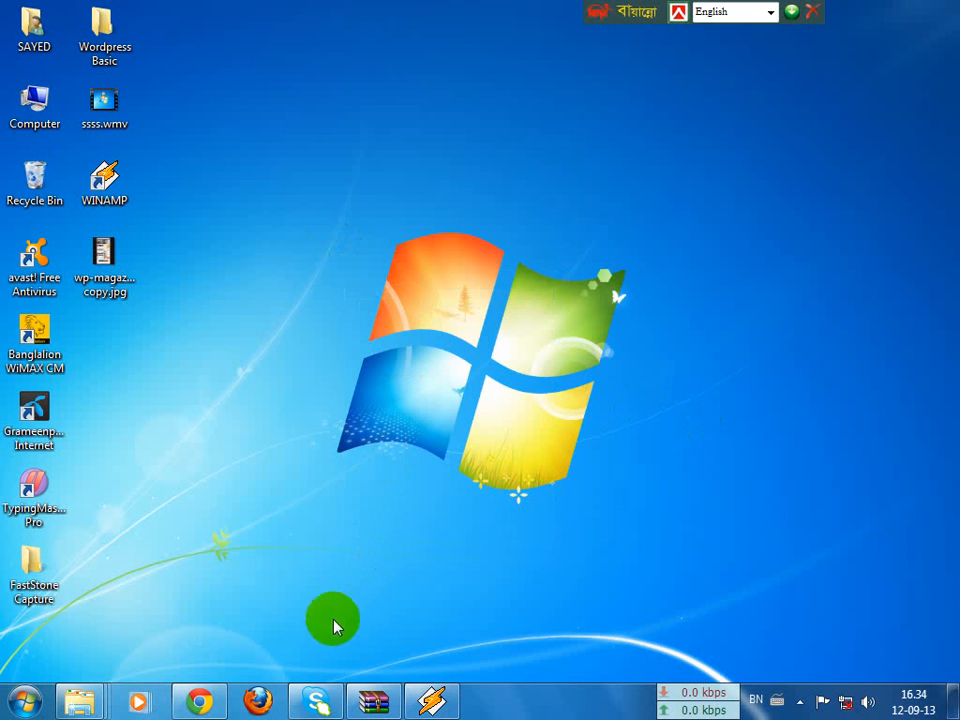
Step: Switch to Chrome and review the posts on the Wp Master site's front page
click(200, 703)
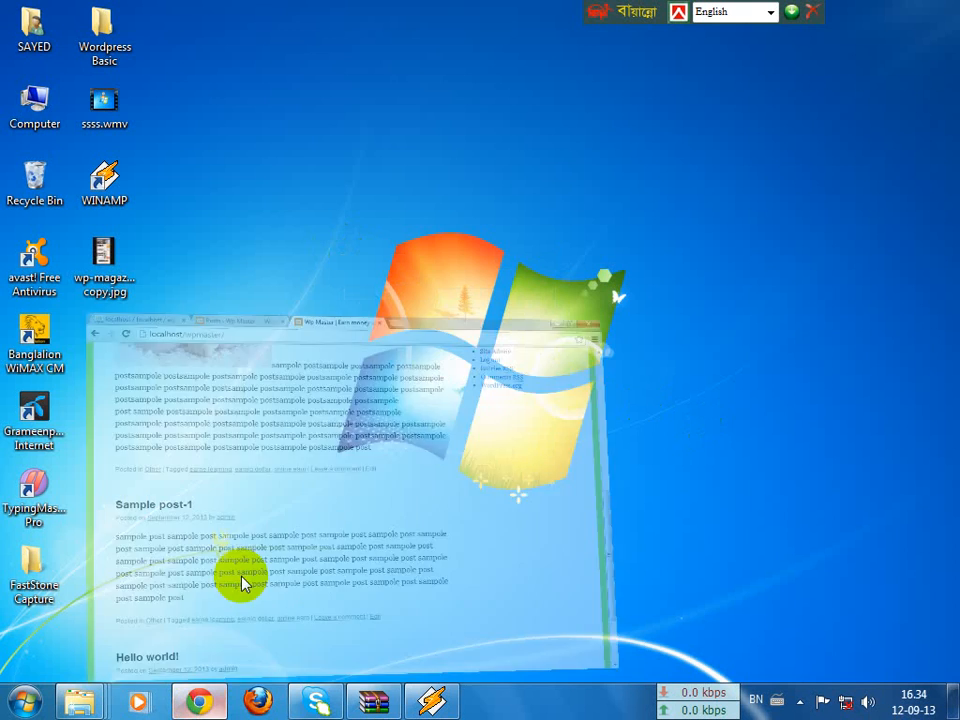
scroll(375, 279, up, 5)
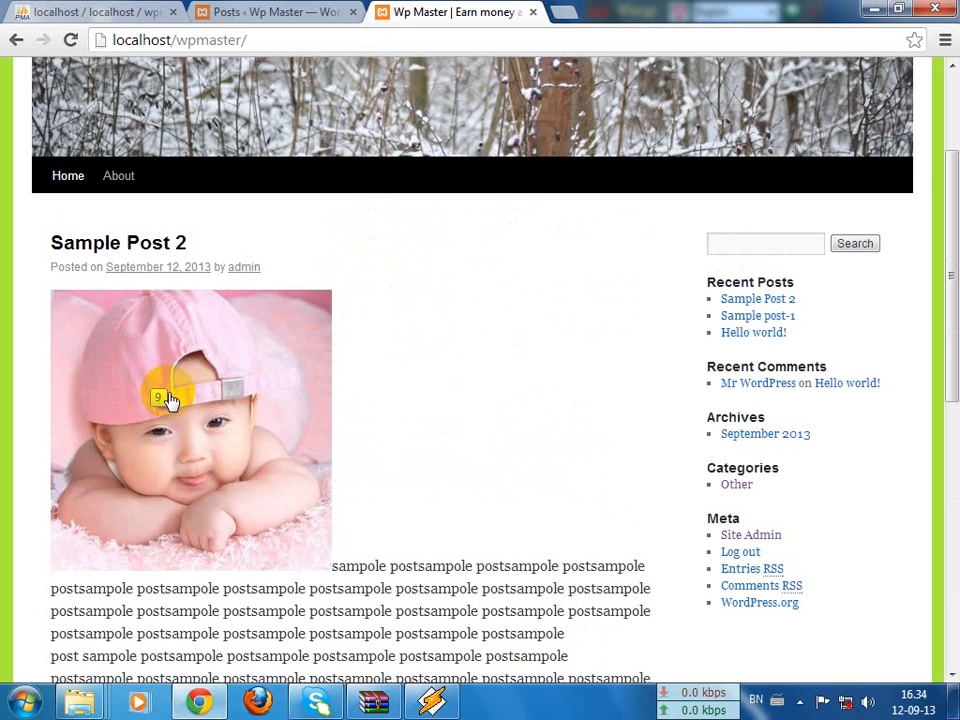
scroll(317, 418, down, 10)
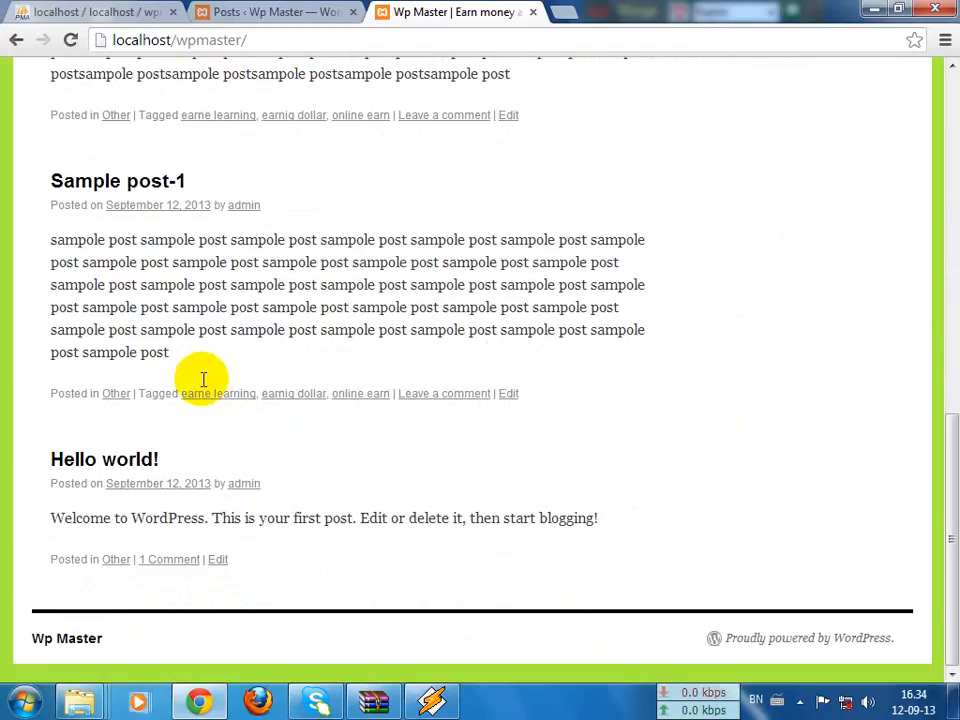
scroll(203, 376, up, 10)
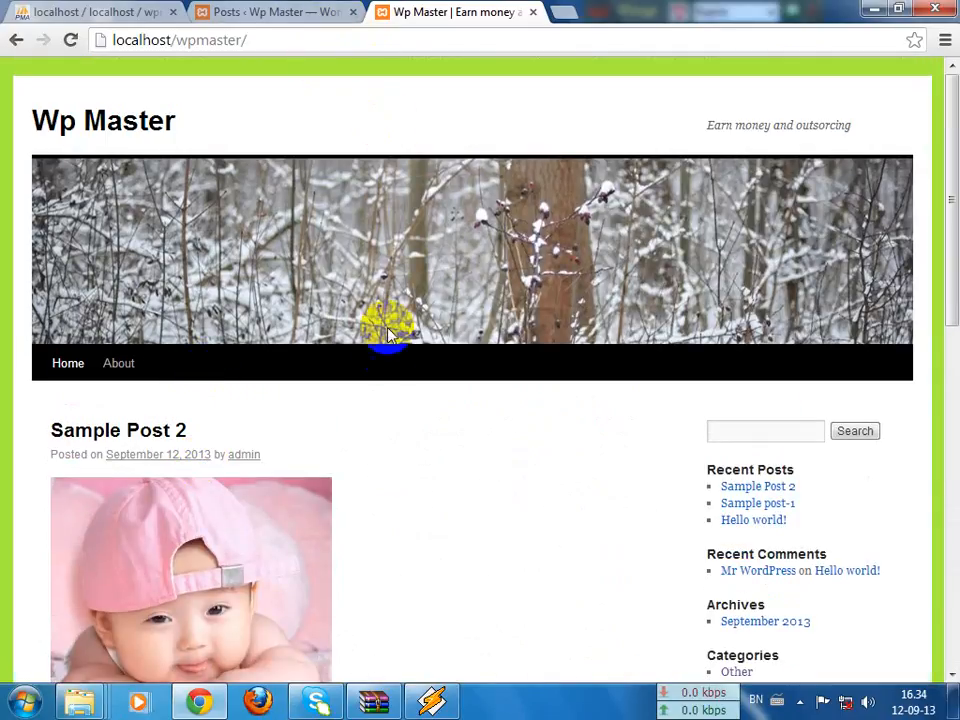
Step: Open the post categories page in the WordPress admin, ready for a new category name
click(274, 11)
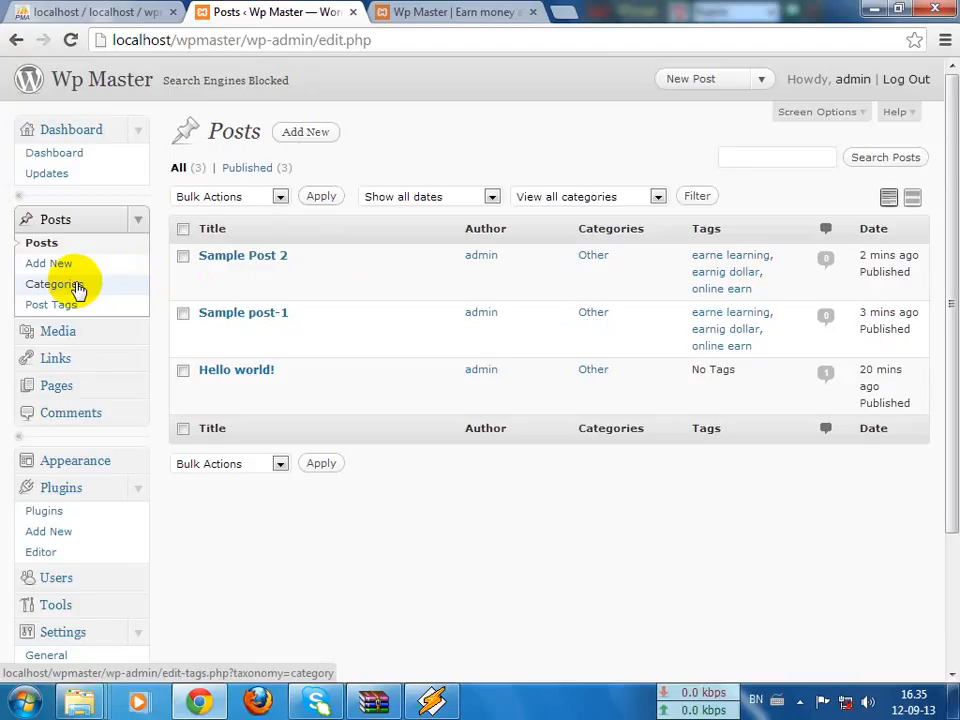
click(78, 289)
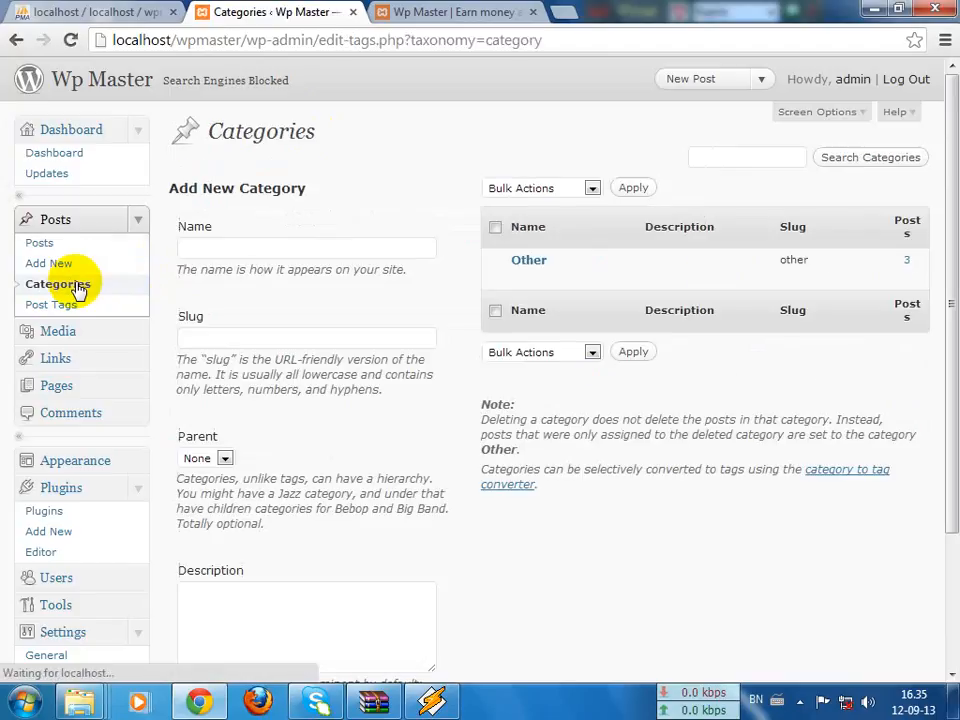
click(216, 246)
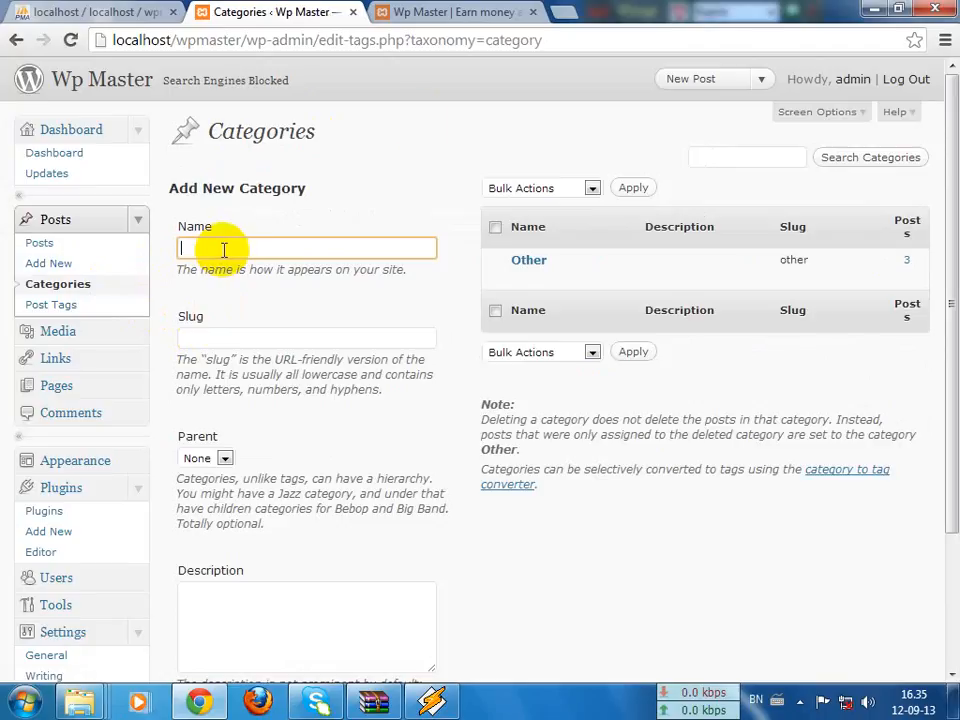
Step: Examine the Categories list on the site's front page and compare it with the admin categories page
click(452, 12)
scroll(660, 330, down, 4)
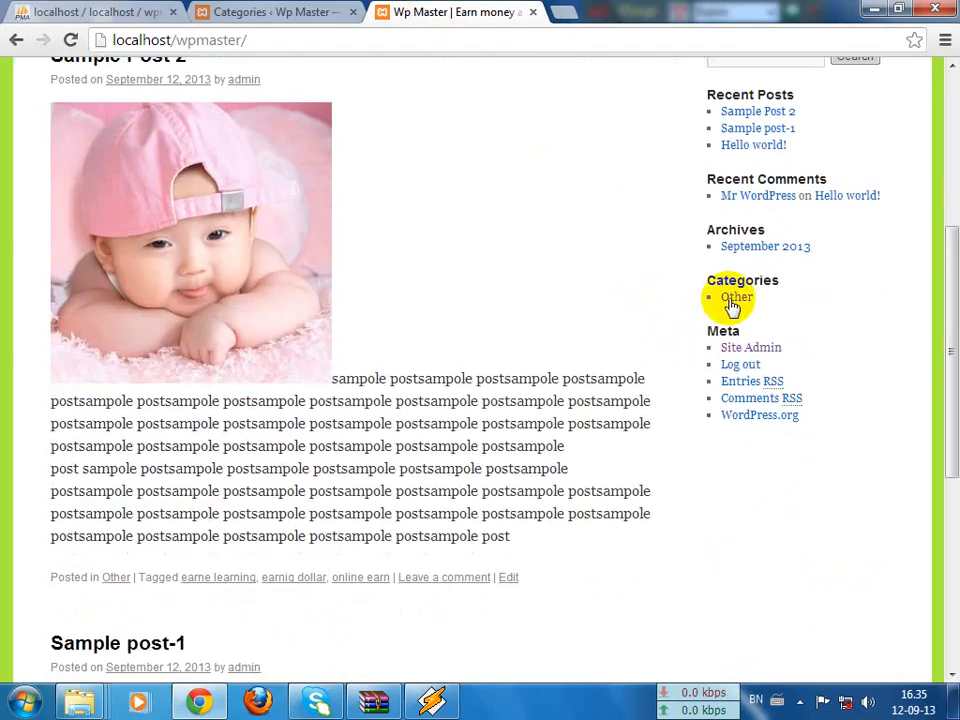
scroll(386, 214, up, 4)
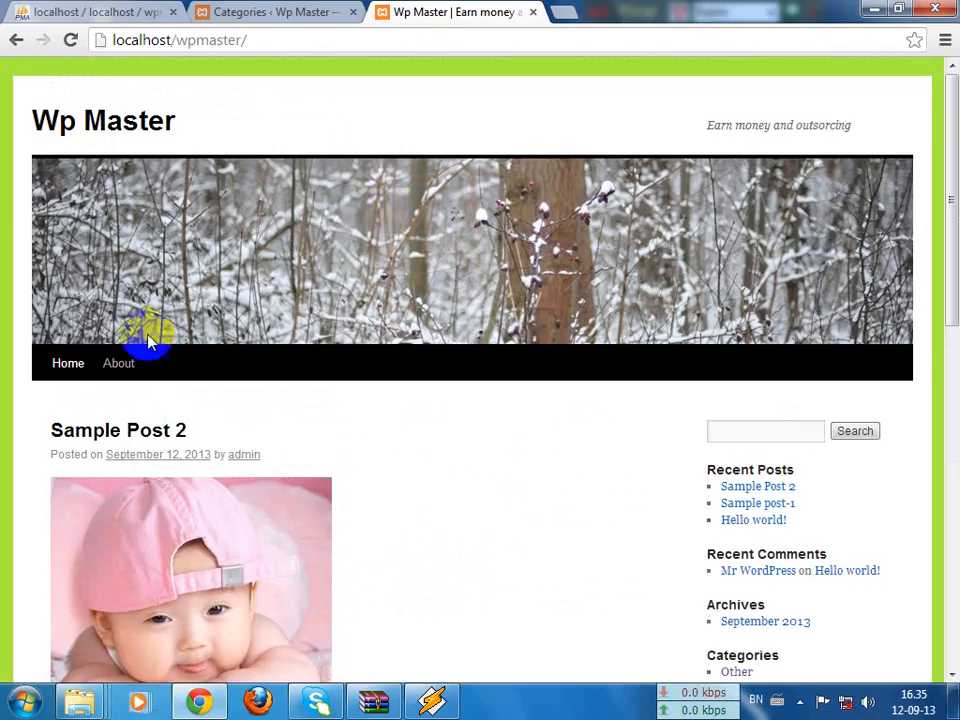
scroll(775, 440, down, 2)
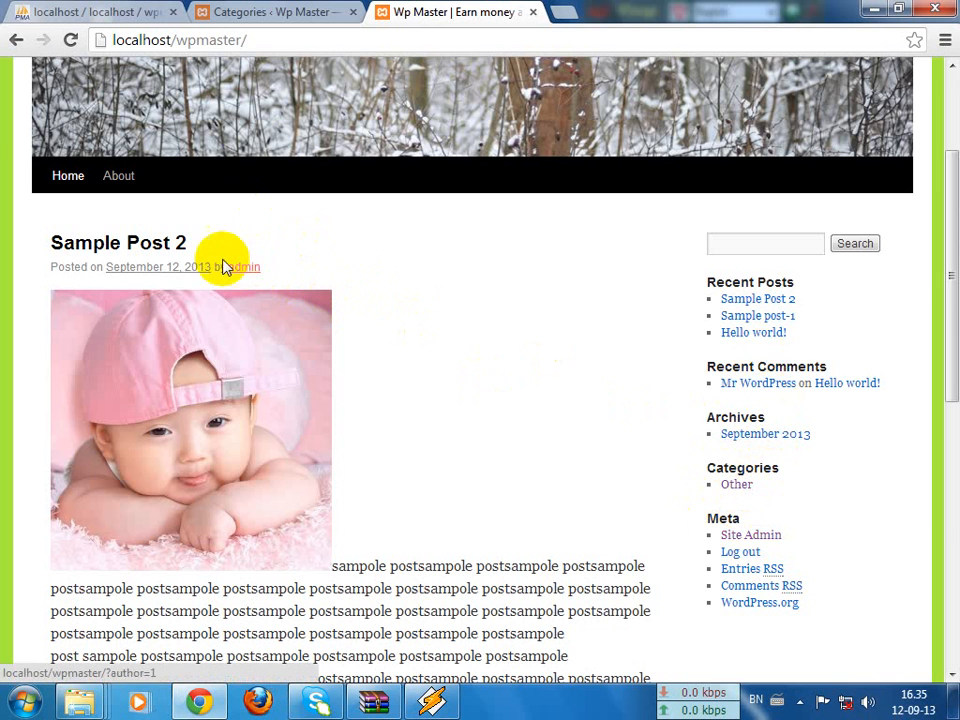
click(315, 10)
click(390, 8)
click(260, 5)
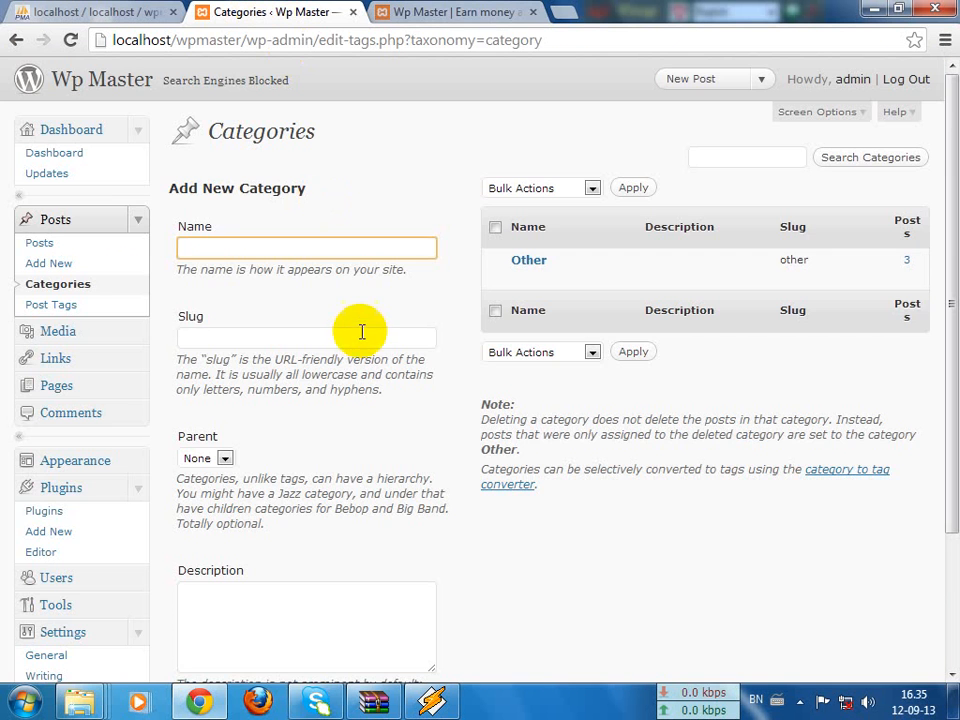
click(328, 294)
click(447, 8)
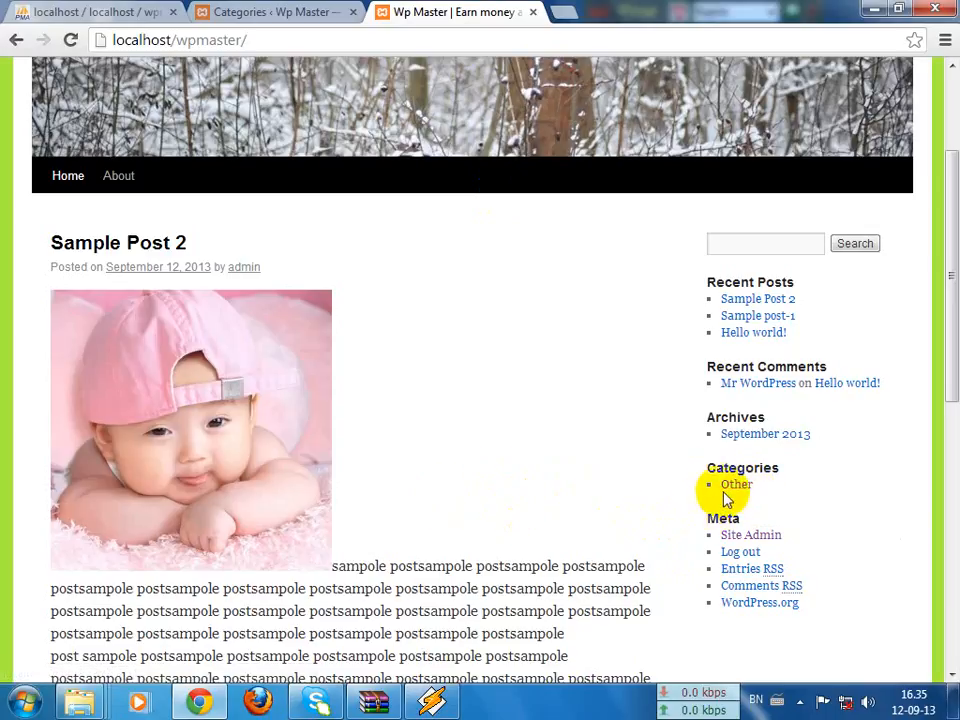
click(306, 10)
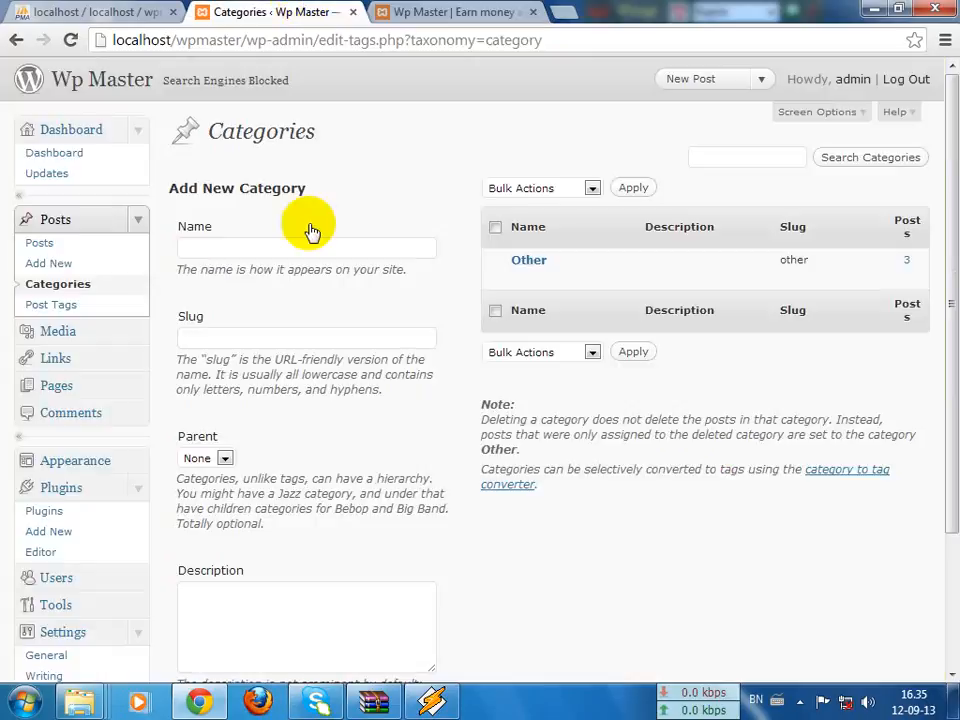
Step: Enter oDesk as the new category's name and odesk as its slug
click(204, 246)
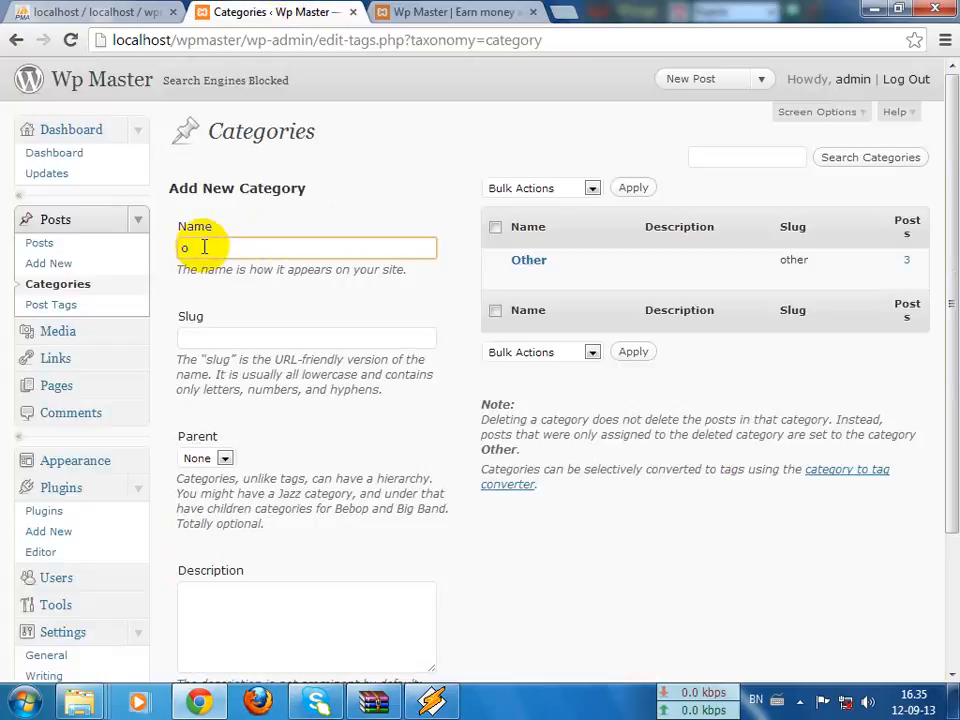
text(oDesk)
key(Tab)
text(ode)
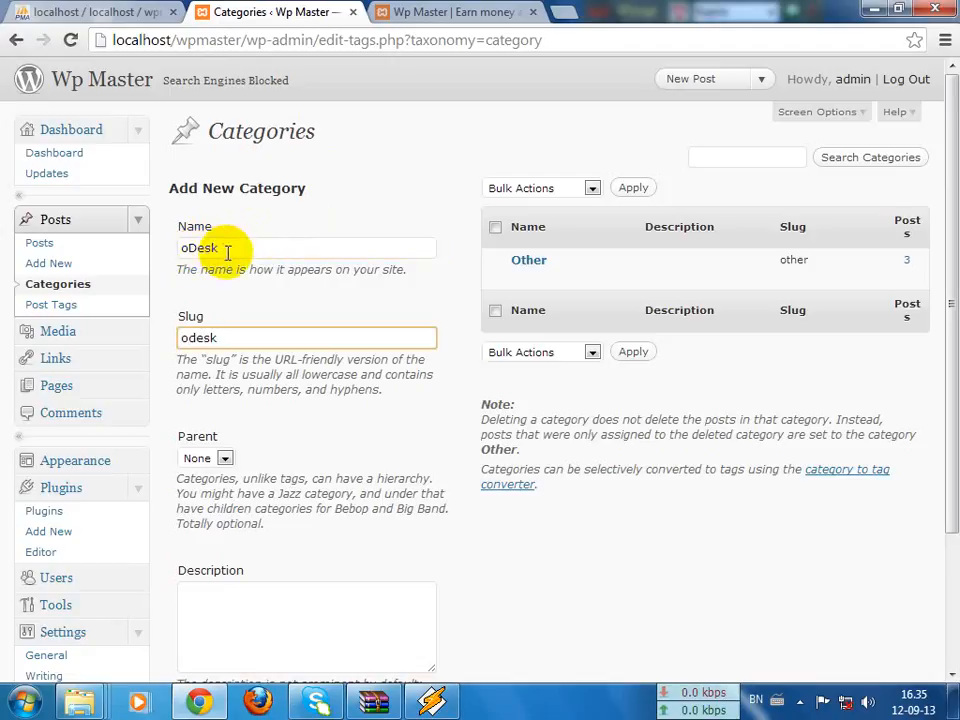
drag(224, 249, 182, 249)
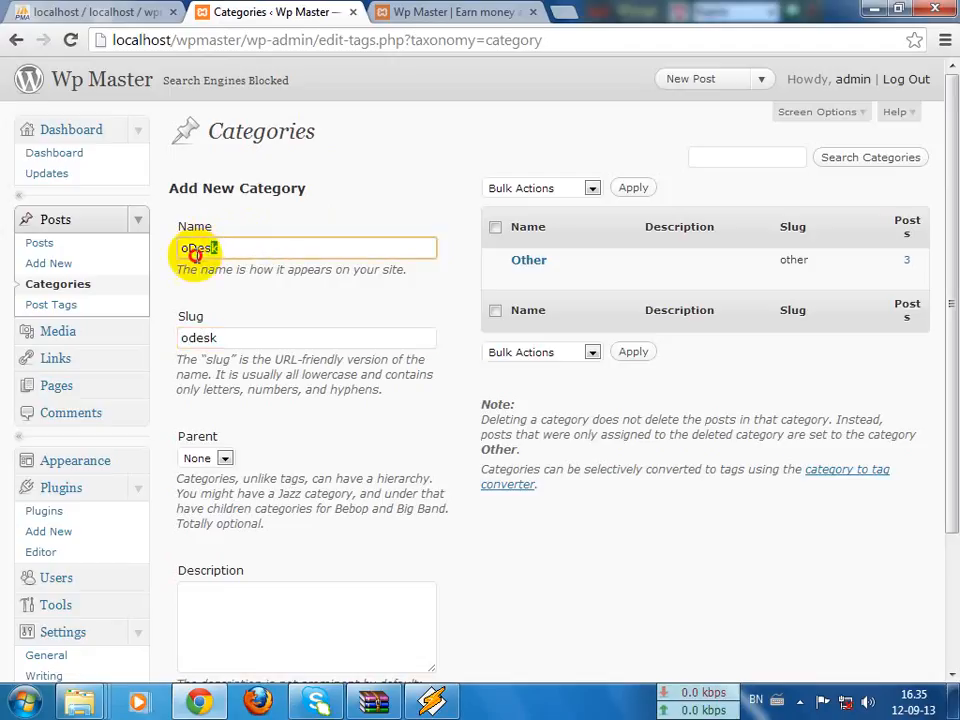
click(252, 242)
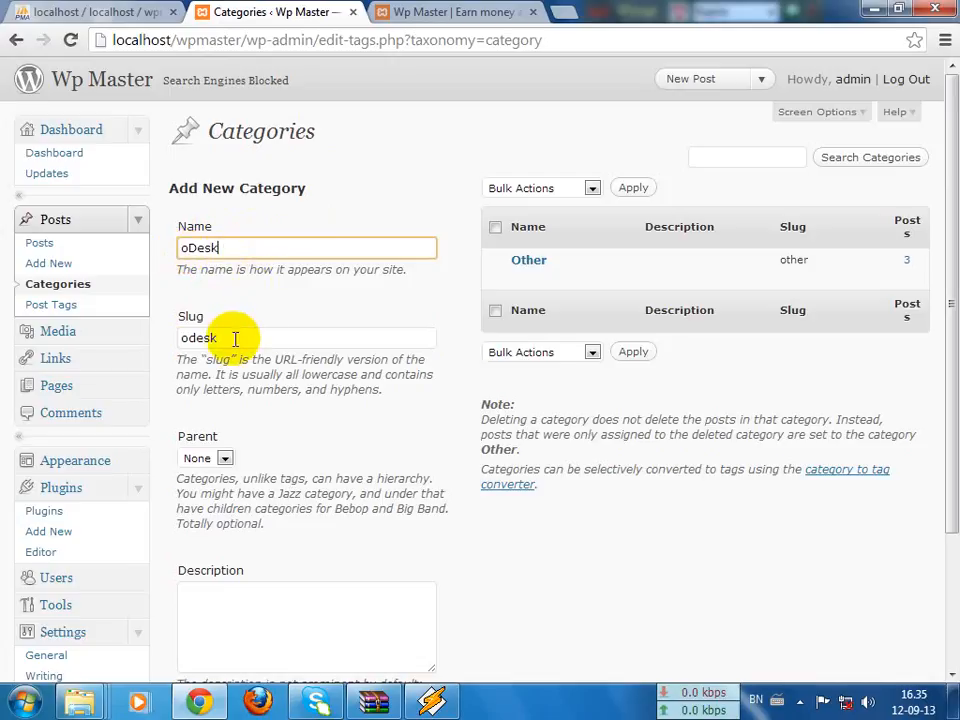
drag(225, 338, 172, 345)
click(252, 341)
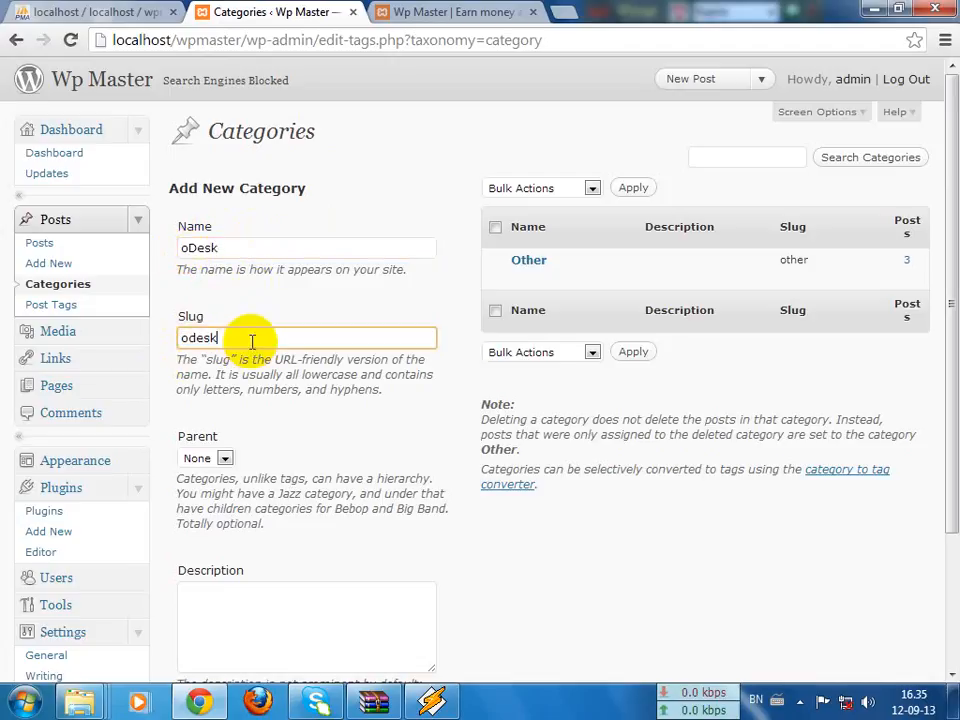
drag(231, 339, 156, 336)
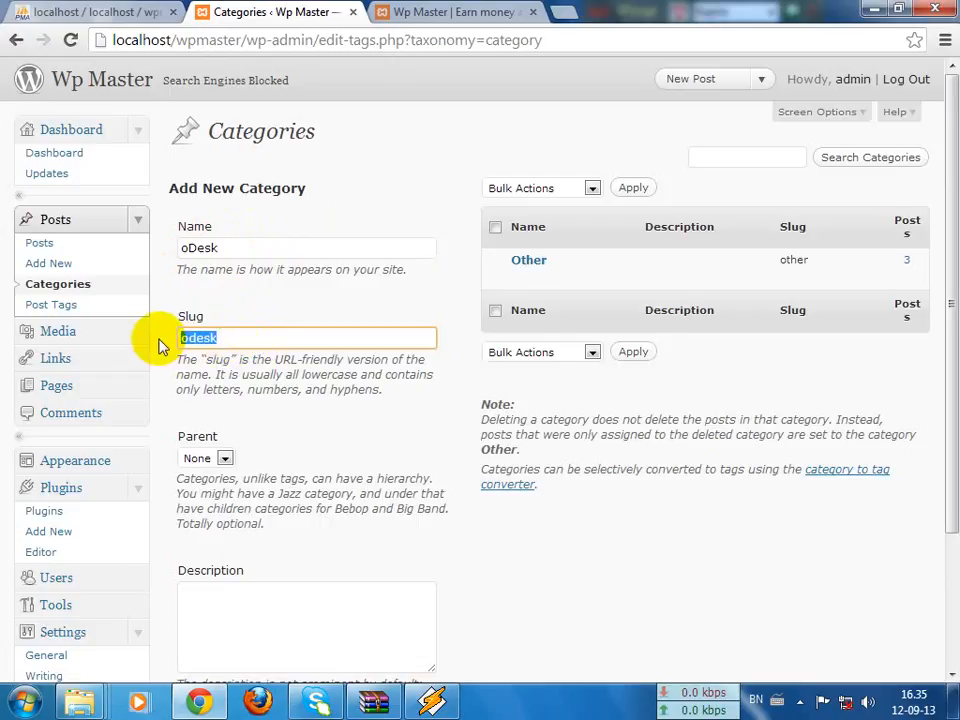
Step: Examine the parent options available for the new oDesk category without changing the selection
click(225, 457)
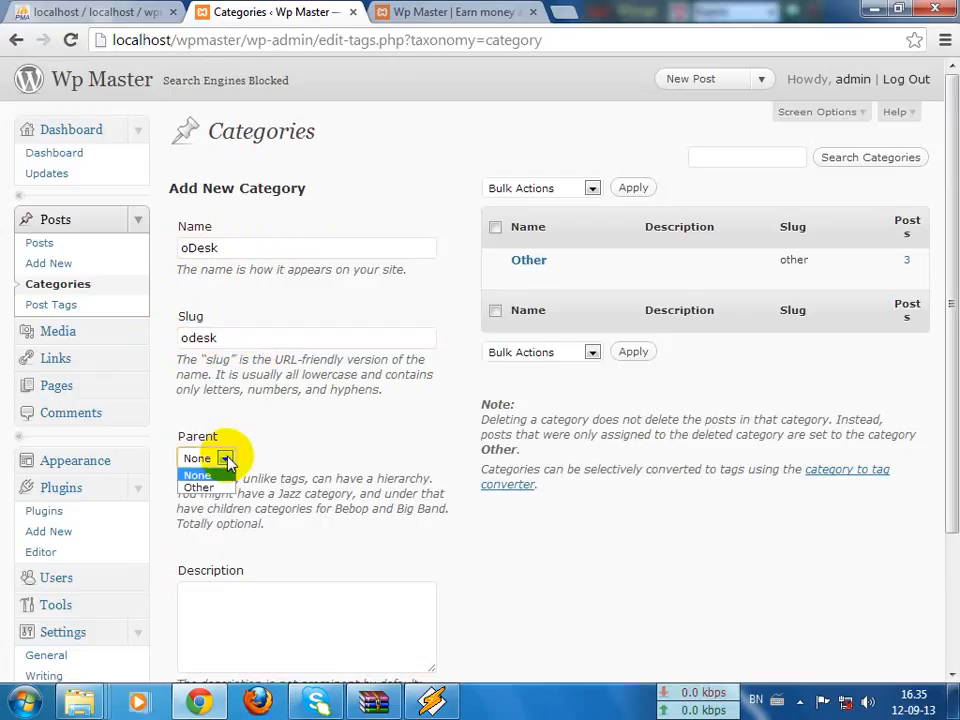
click(279, 441)
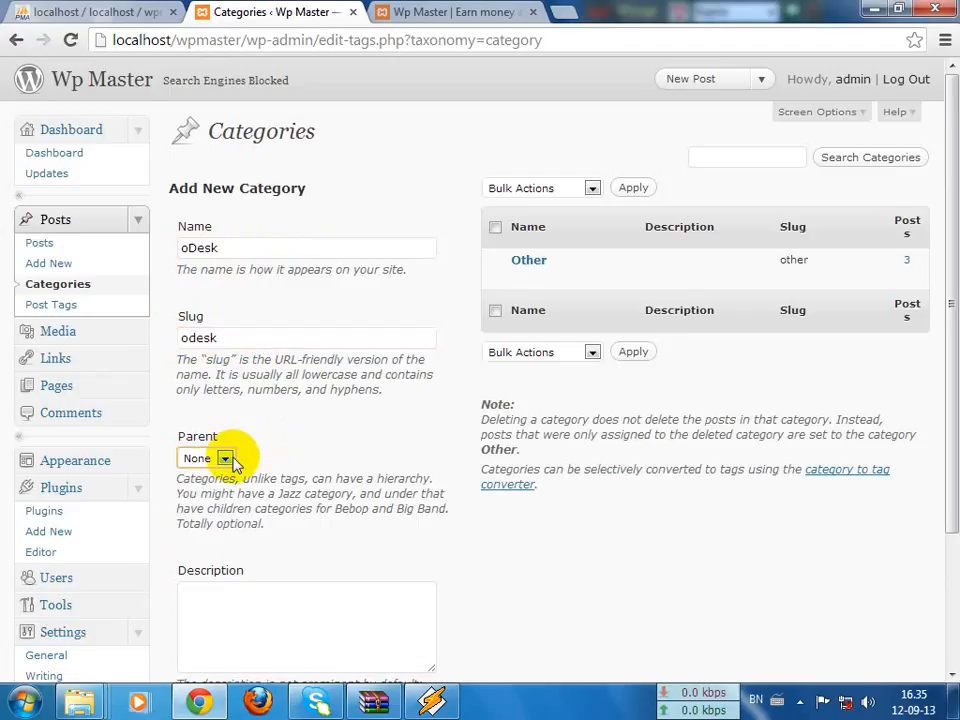
scroll(364, 392, down, 3)
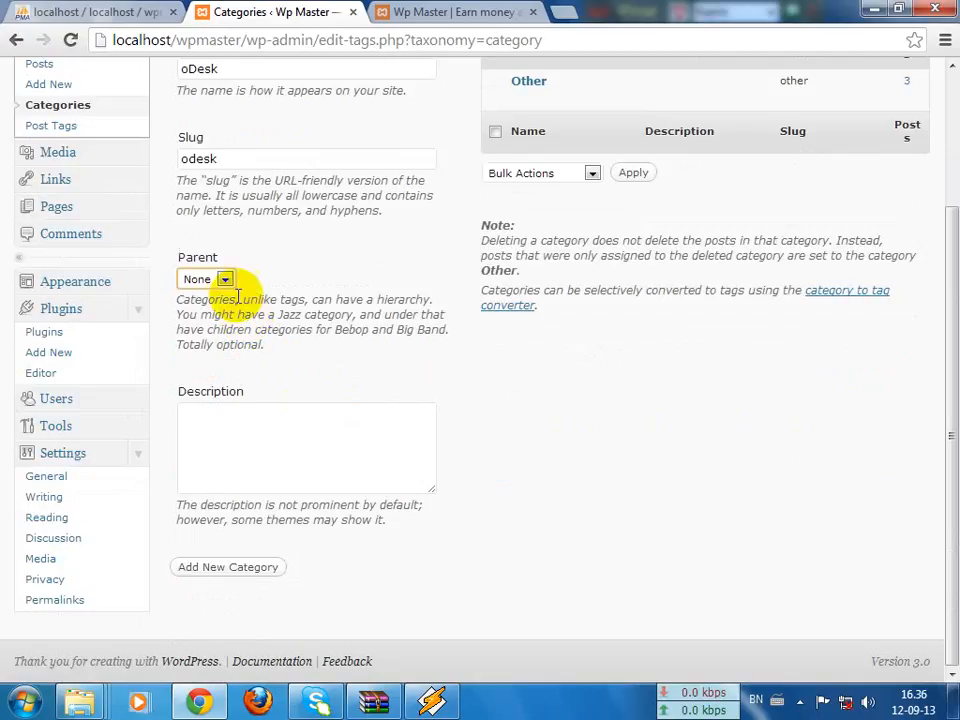
click(228, 281)
click(289, 269)
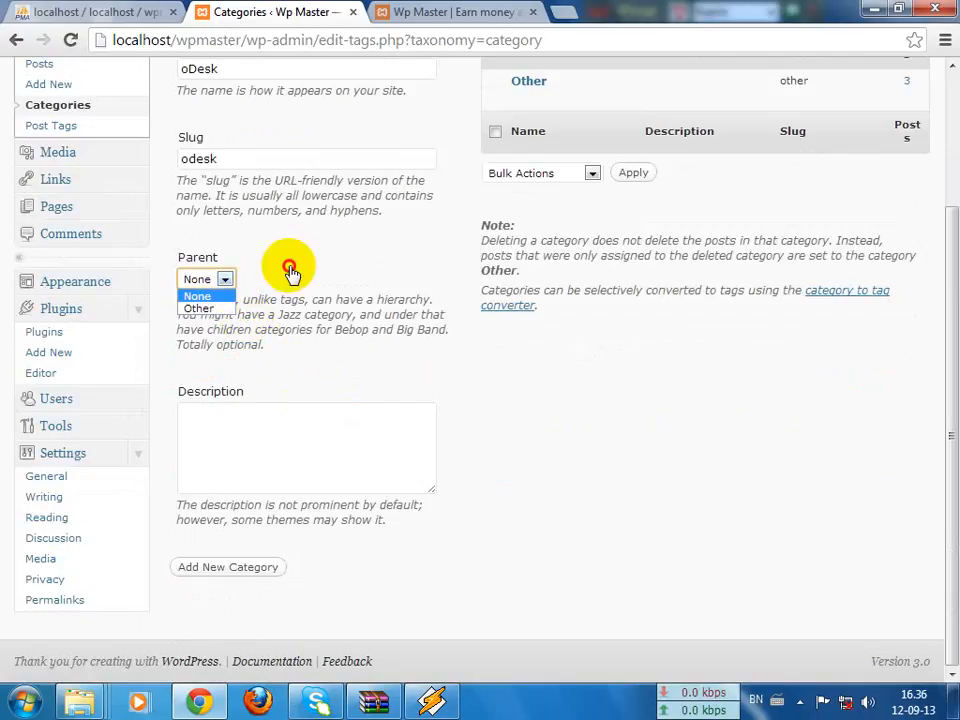
click(226, 283)
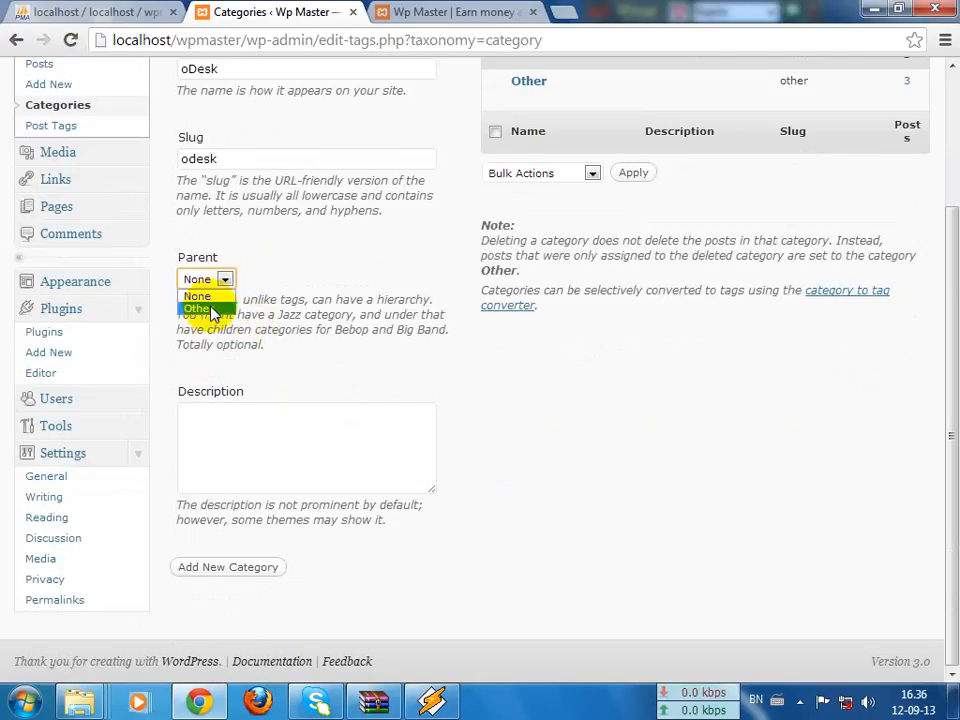
click(343, 253)
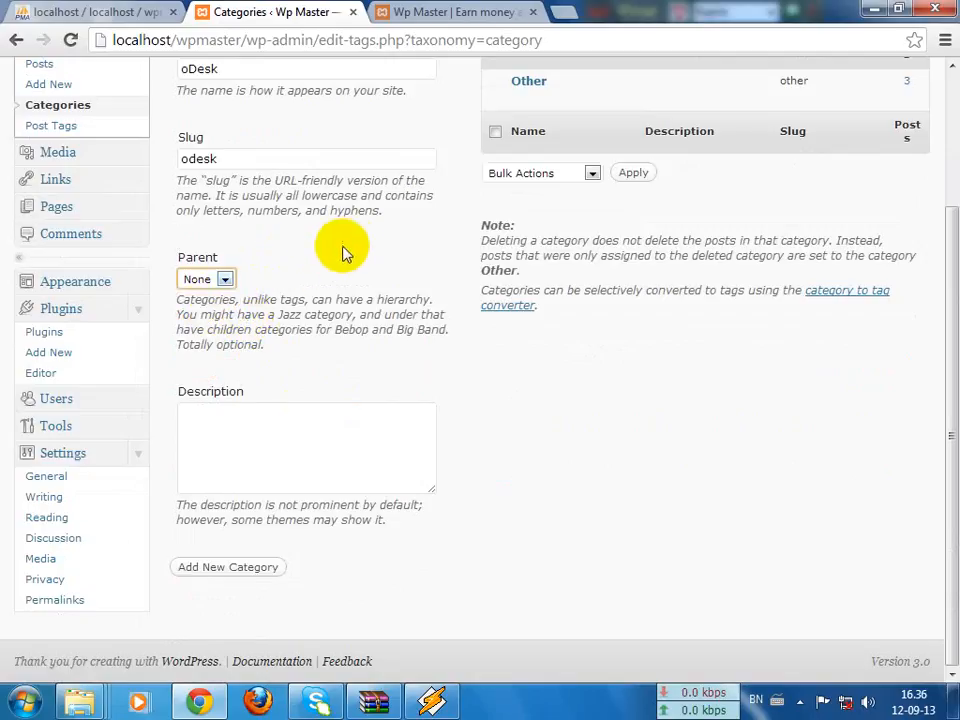
scroll(354, 240, up, 3)
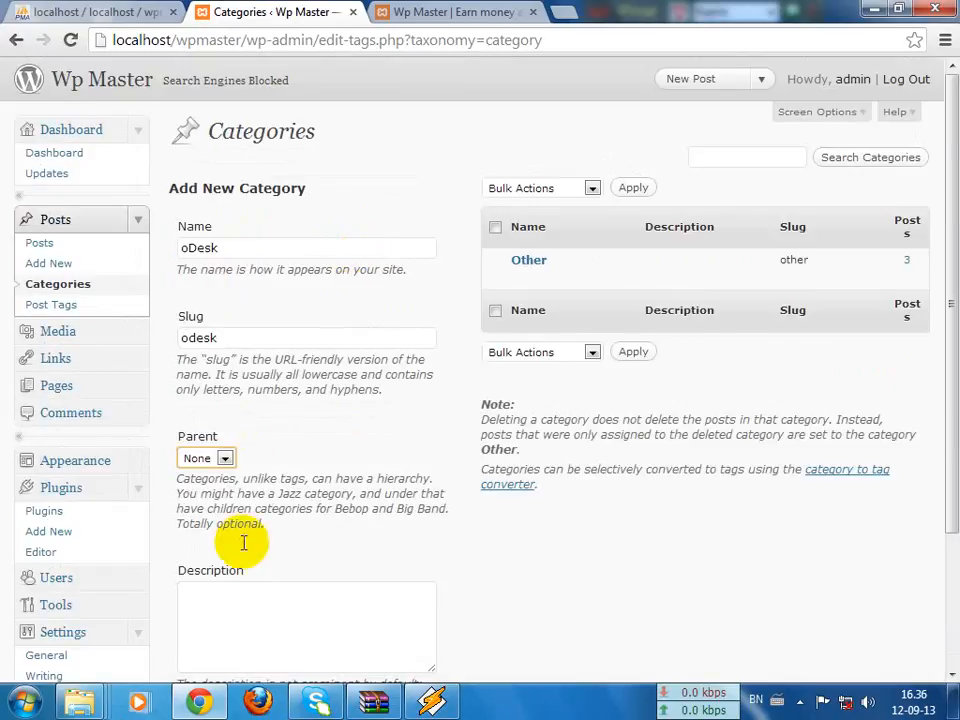
Step: Add the oDesk category with no parent and an empty description
scroll(244, 548, down, 3)
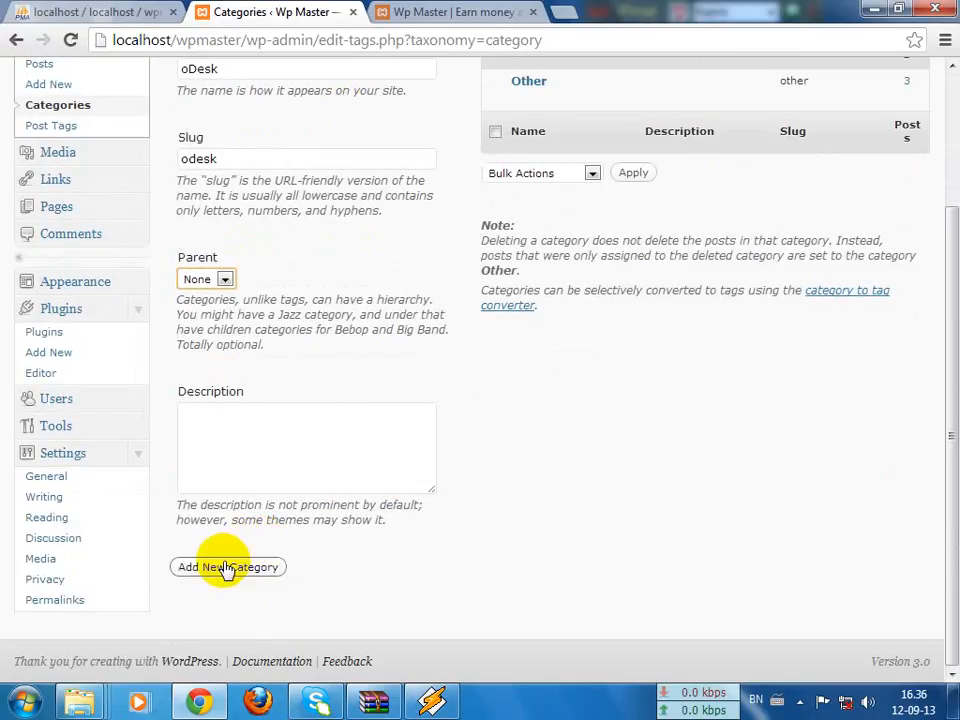
click(226, 567)
scroll(575, 117, up, 3)
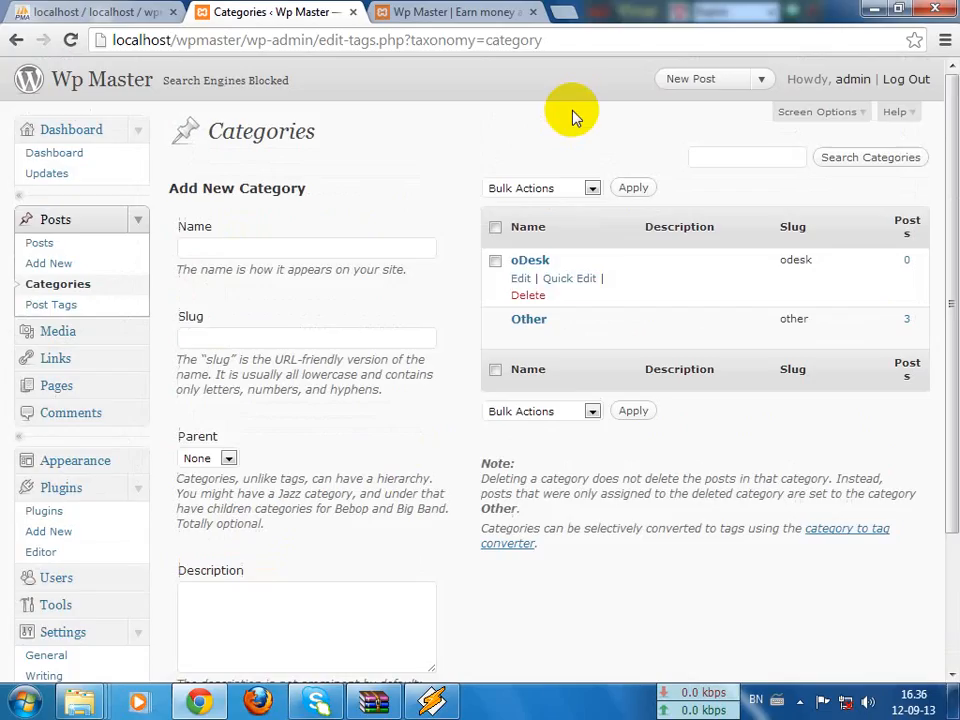
Step: Reload the site's front page and check whether its Categories list includes oDesk
click(425, 8)
click(73, 178)
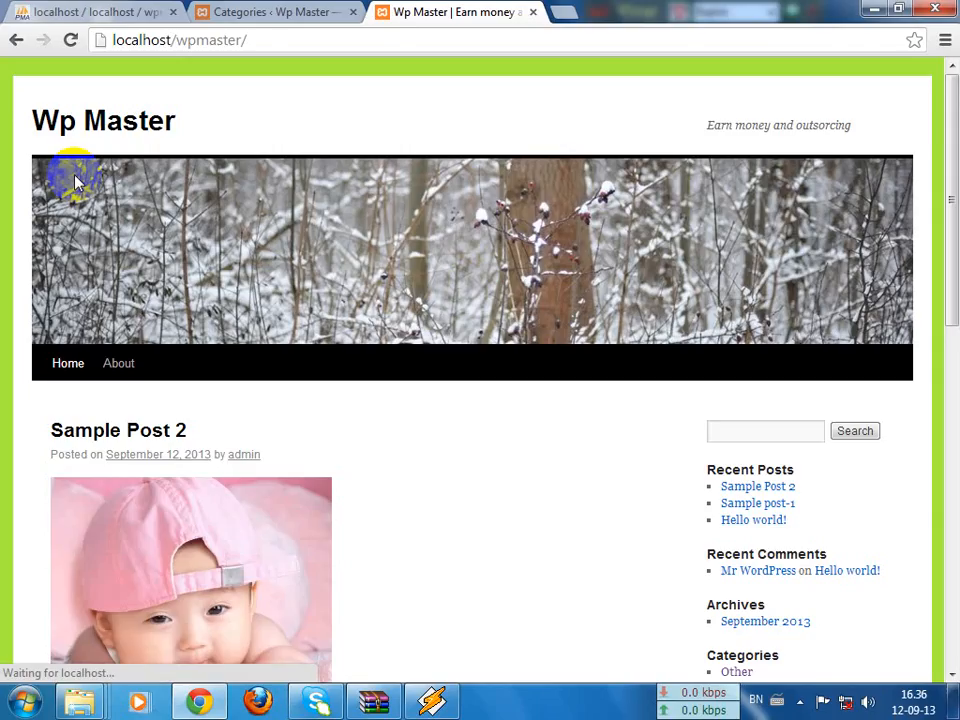
scroll(686, 428, down, 3)
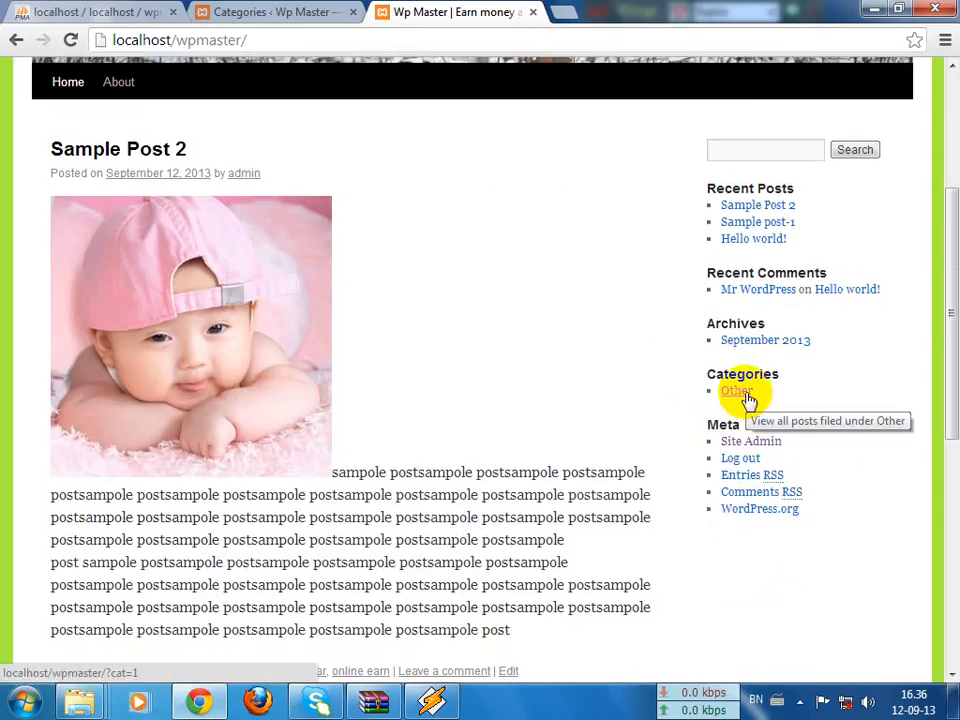
click(283, 11)
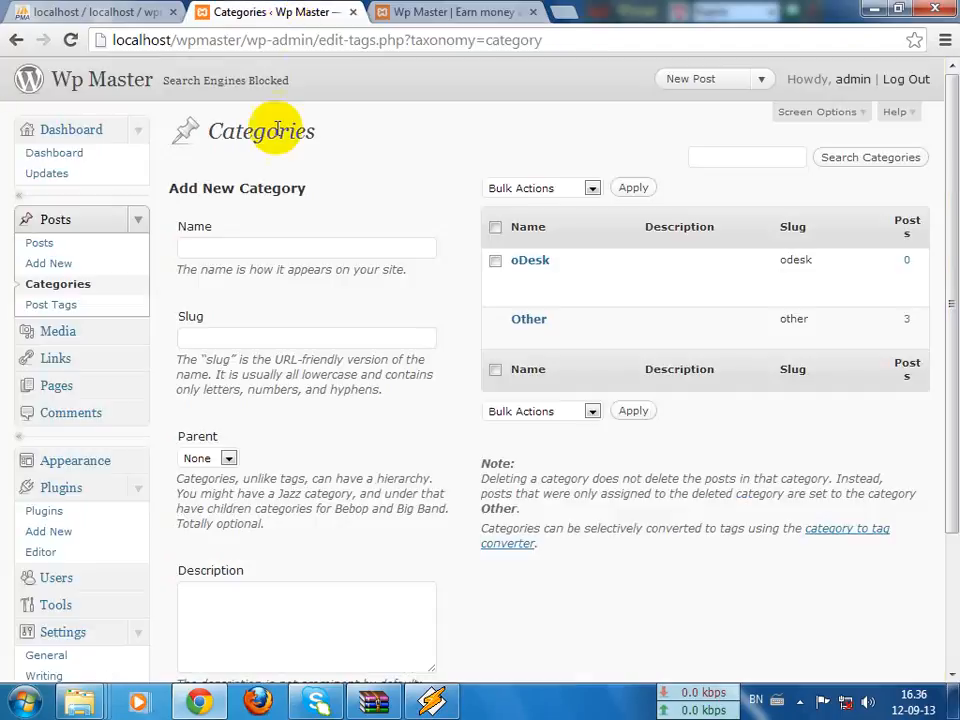
click(274, 250)
click(400, 11)
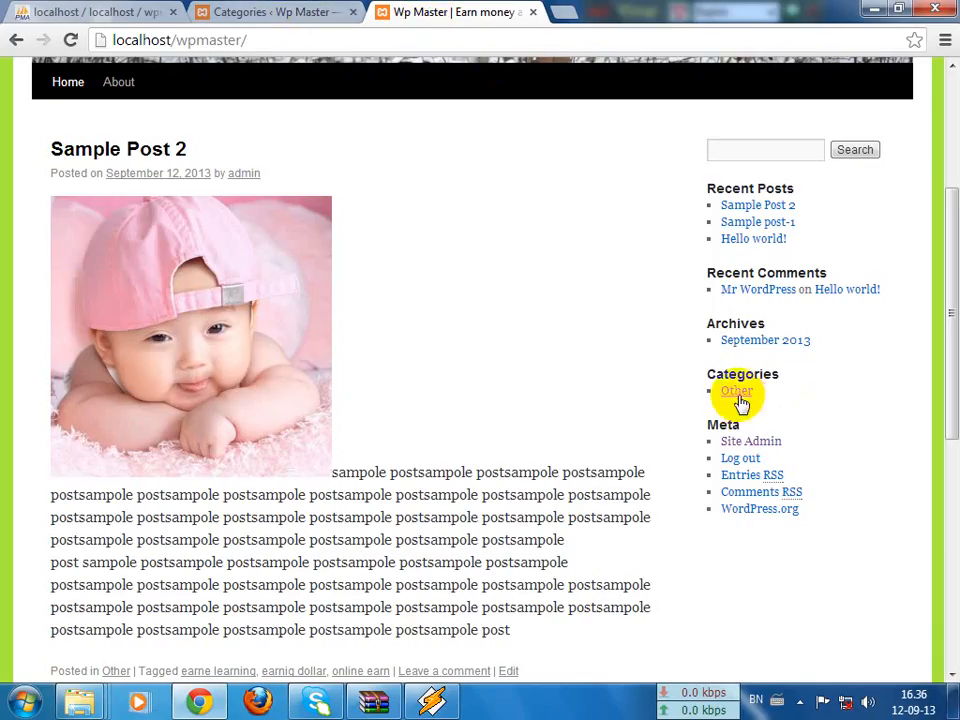
Step: Add a Microworkers category with the slug microworkers and no parent in the site admin's post categories
click(279, 11)
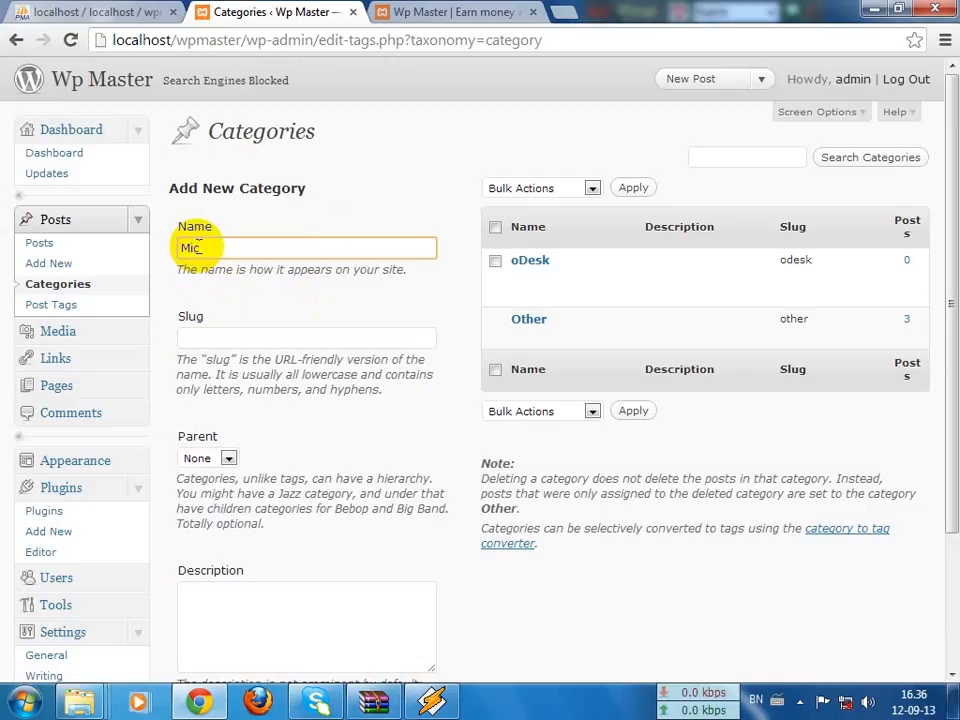
text(workers)
key(Tab)
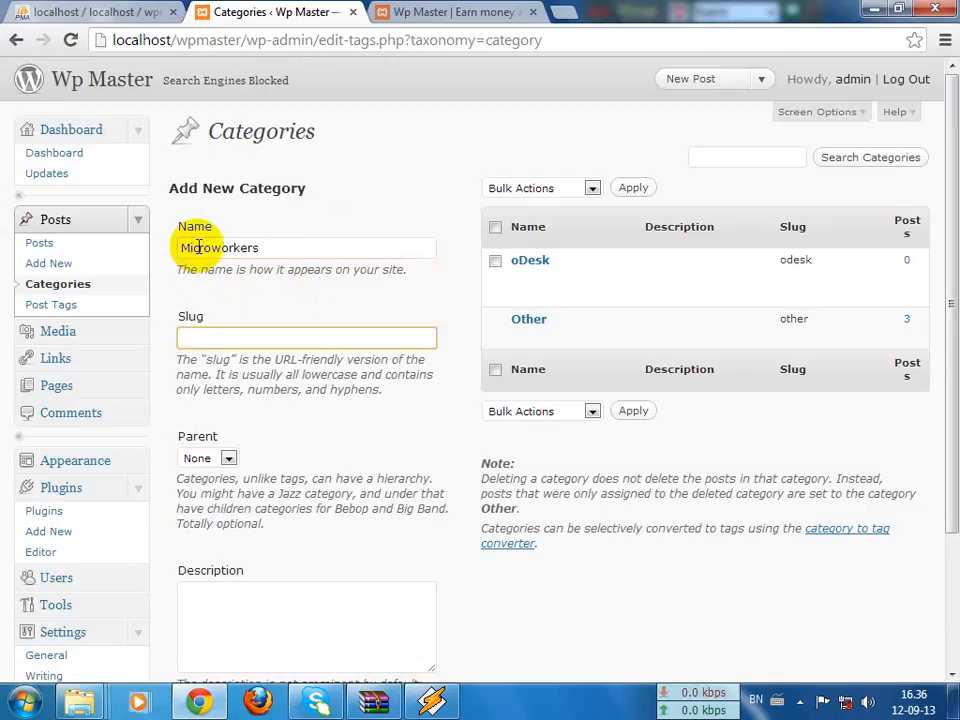
text(microworker)
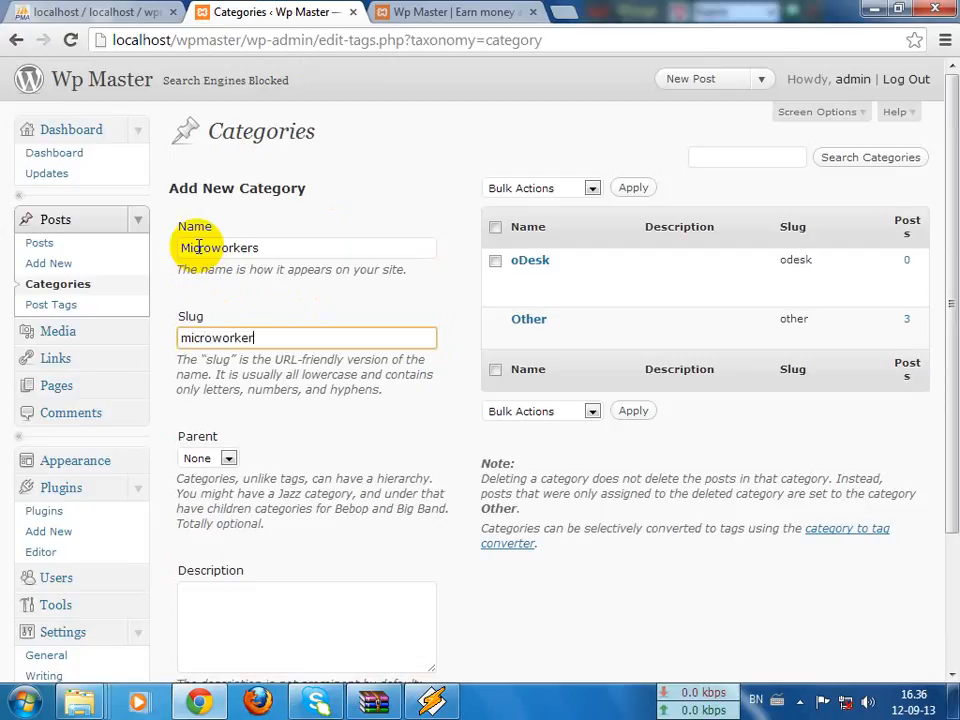
text(s)
scroll(197, 364, down, 2)
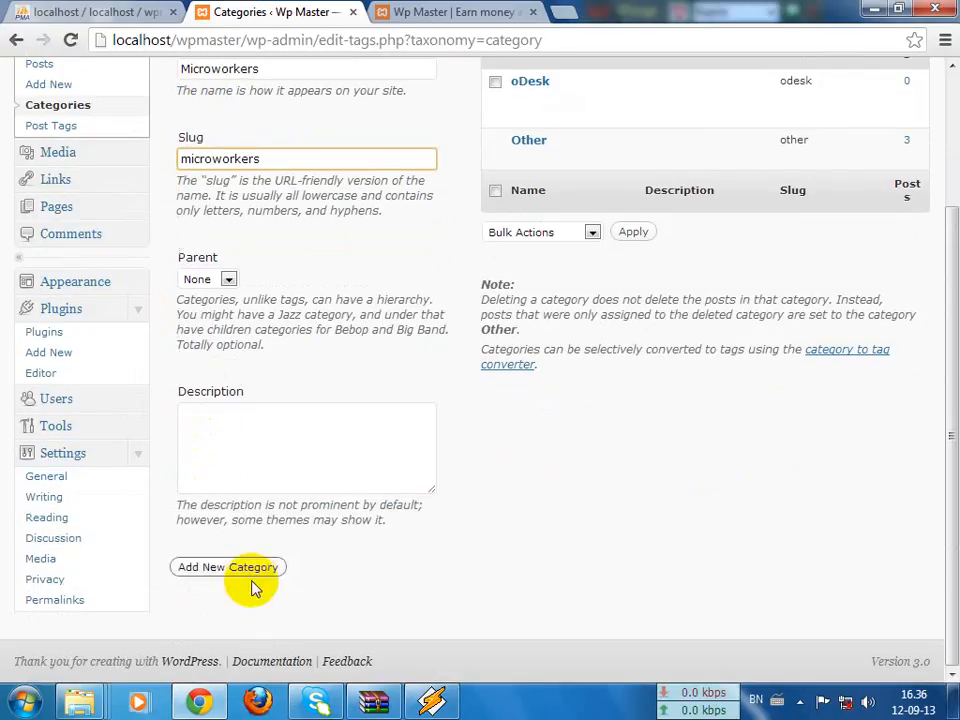
click(225, 568)
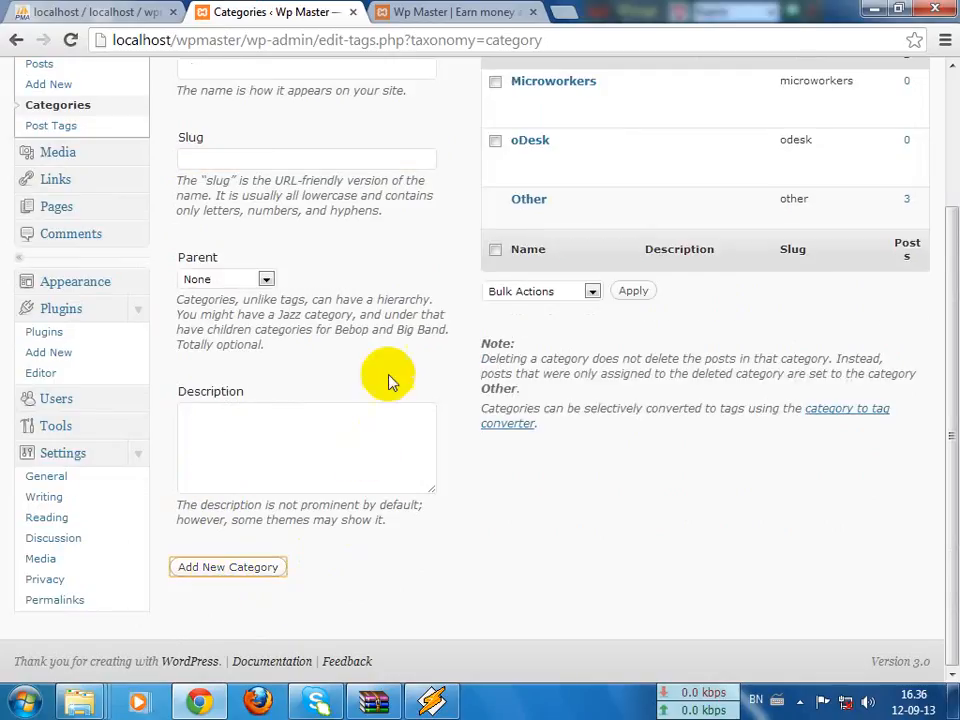
Step: Add an Elance category with the slug elance, no parent and an empty description
scroll(380, 318, up, 2)
click(222, 244)
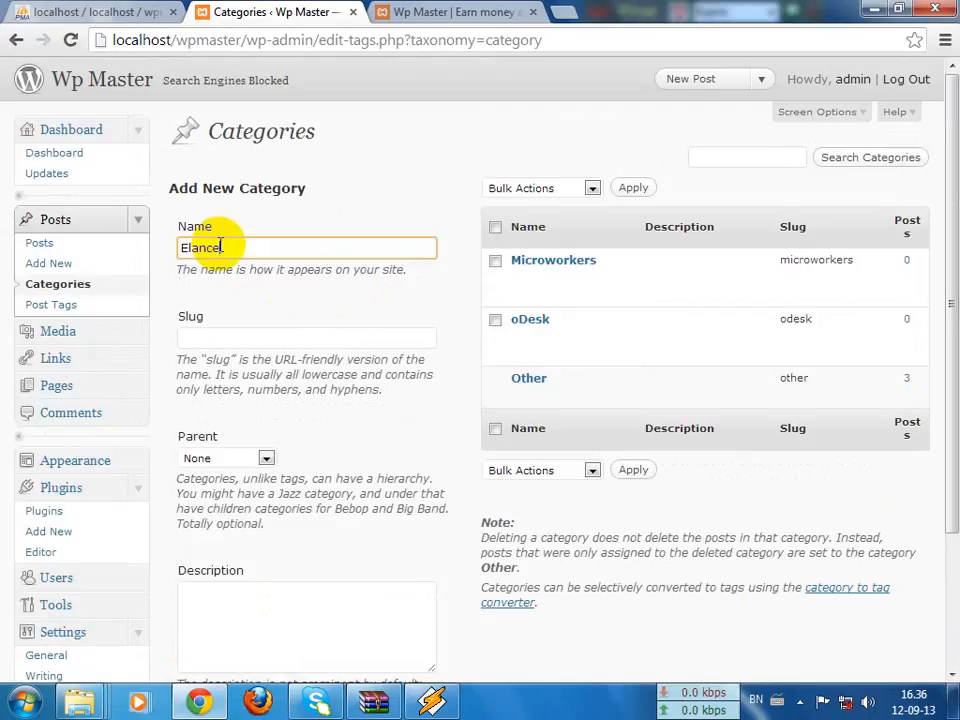
key(Tab)
text(elan)
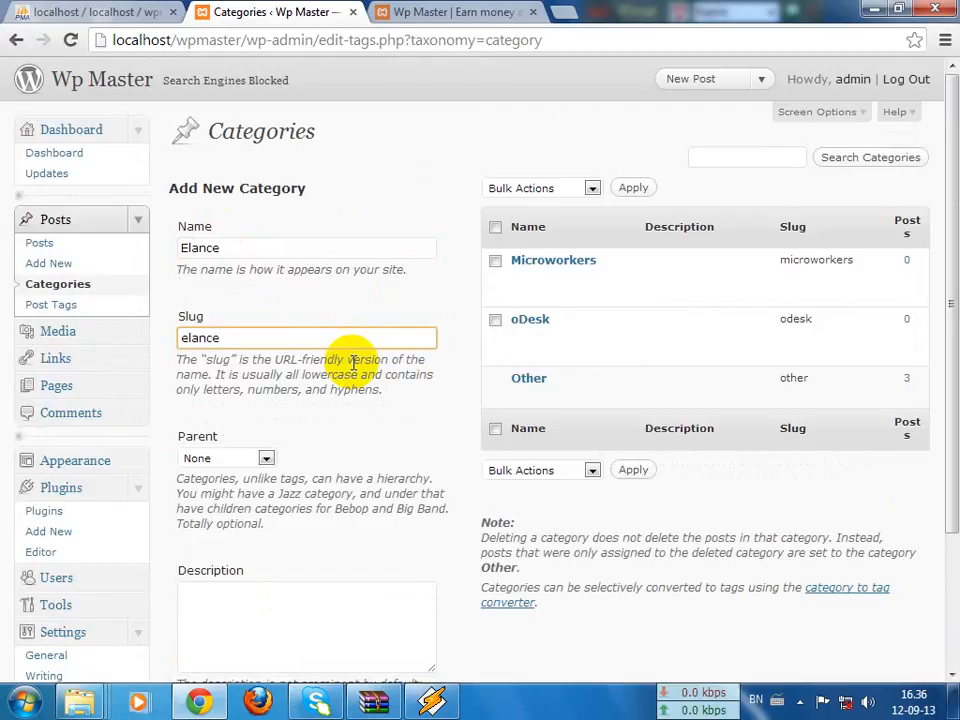
key(Return)
Step: Add a category named Freelacncer with the slug freelancer and no parent
click(222, 251)
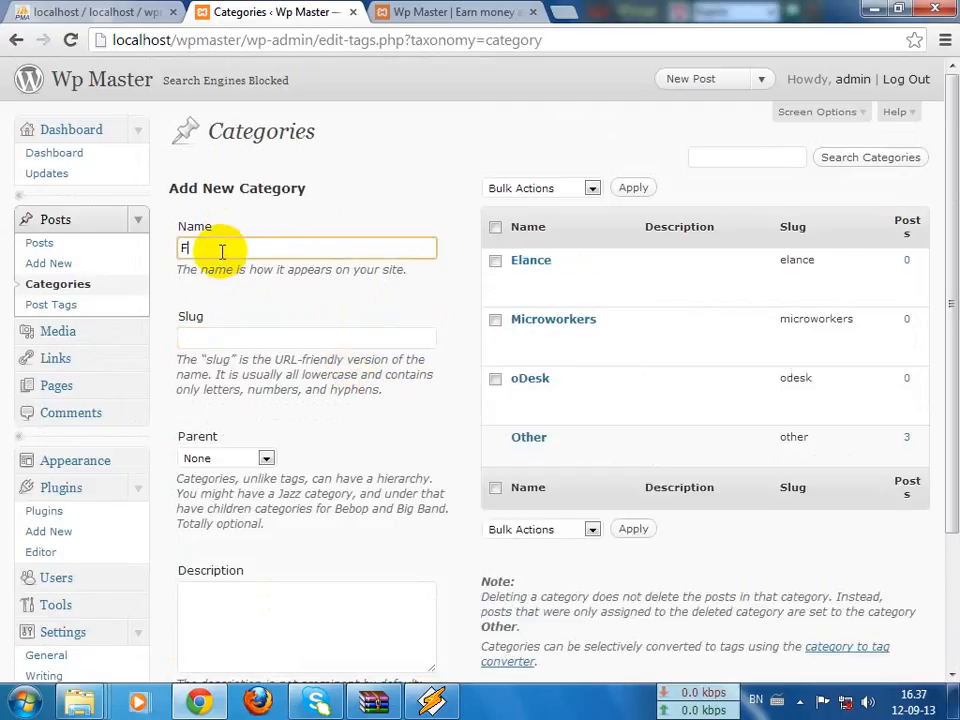
text(Freelancer)
key(Tab)
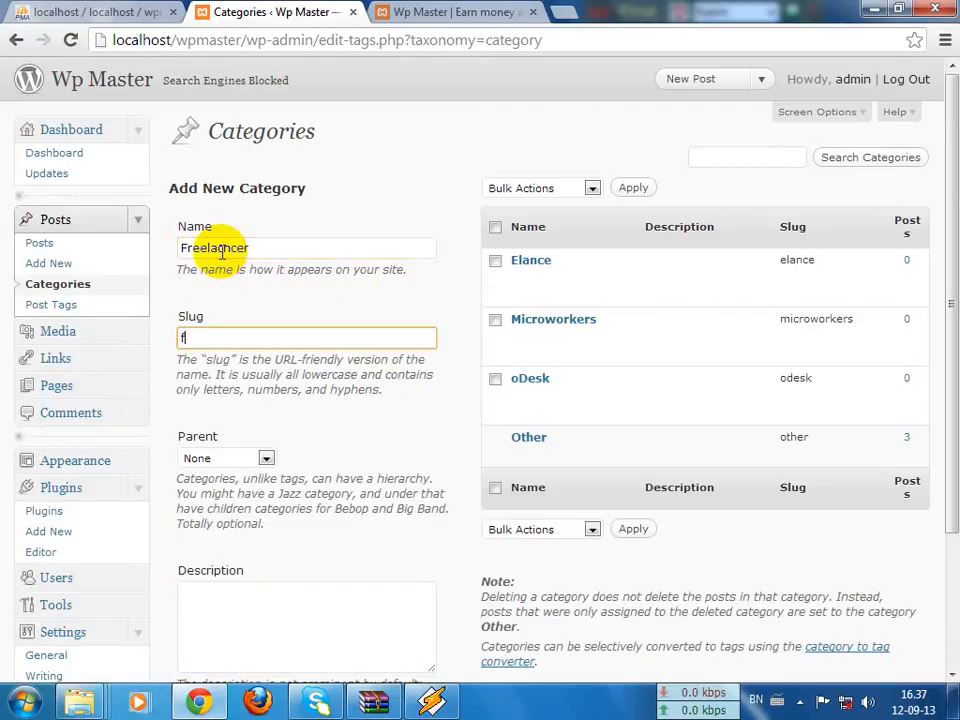
text(freelancer)
key(Return)
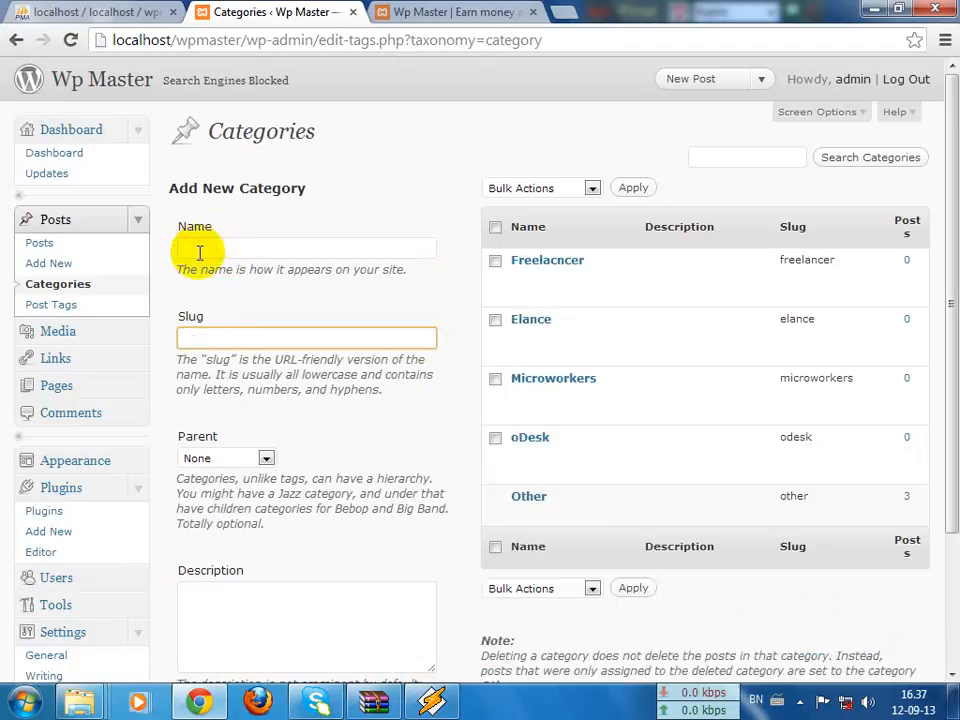
Step: Add a category named new with the slug new and no parent
text(new)
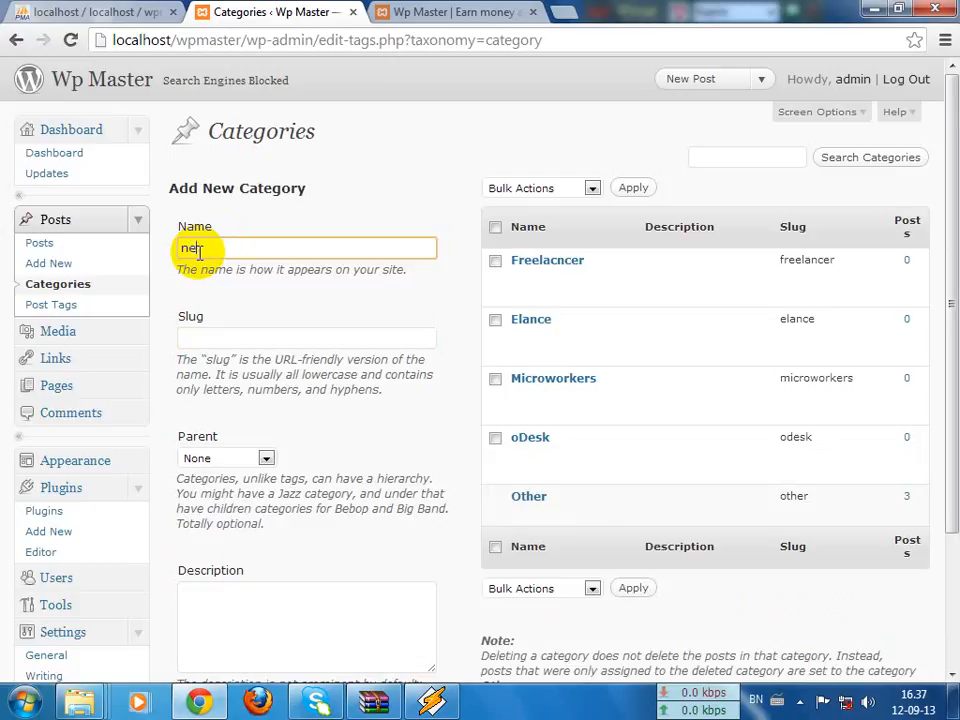
key(Tab)
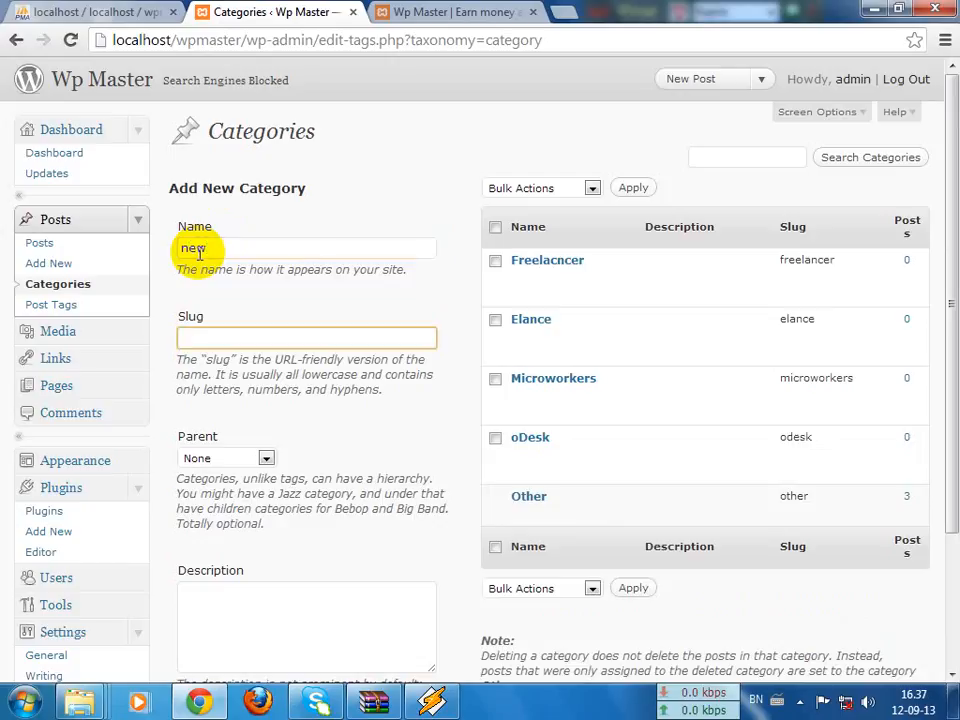
text(new)
key(Return)
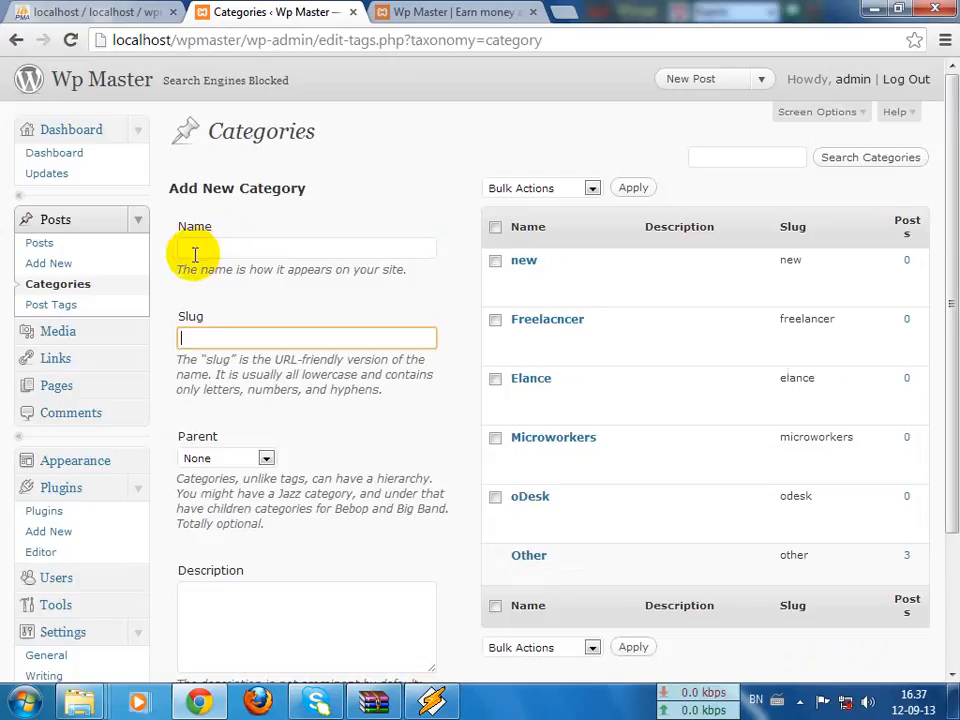
Step: Add a Tutorial category with the slug tutorial and no parent
click(197, 243)
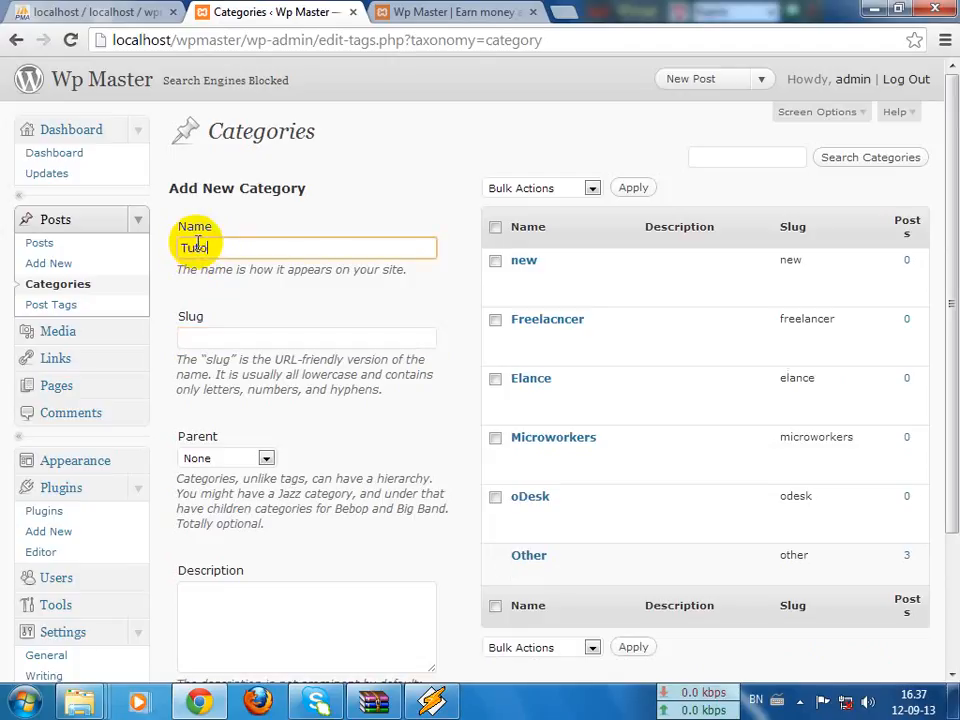
text(Tutorial)
key(Tab)
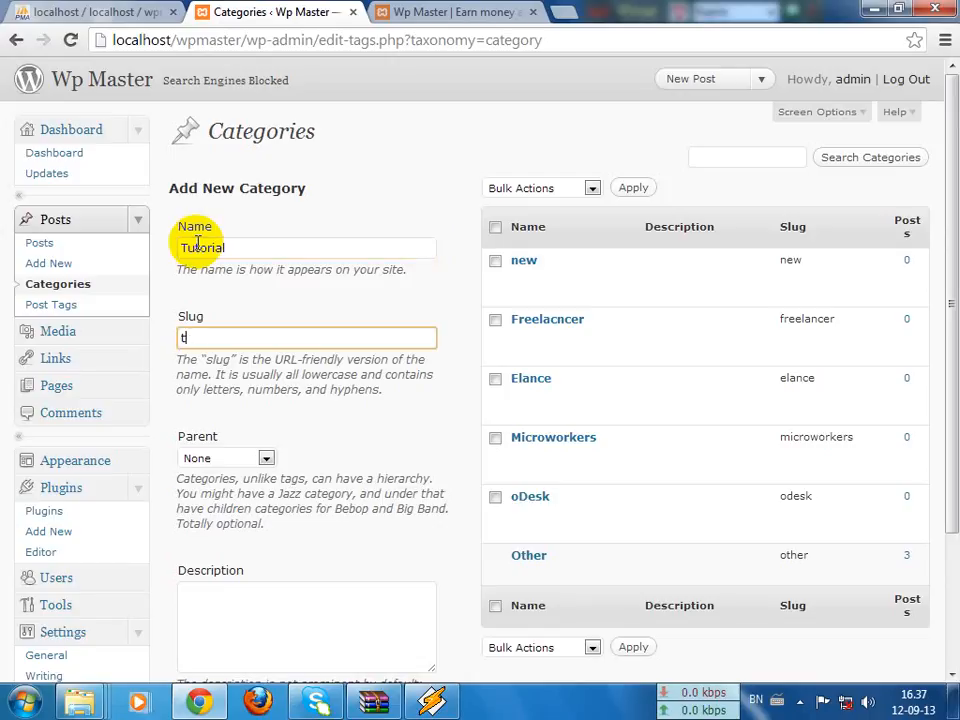
text(tutorial)
key(Return)
scroll(632, 279, down, 3)
scroll(598, 300, up, 3)
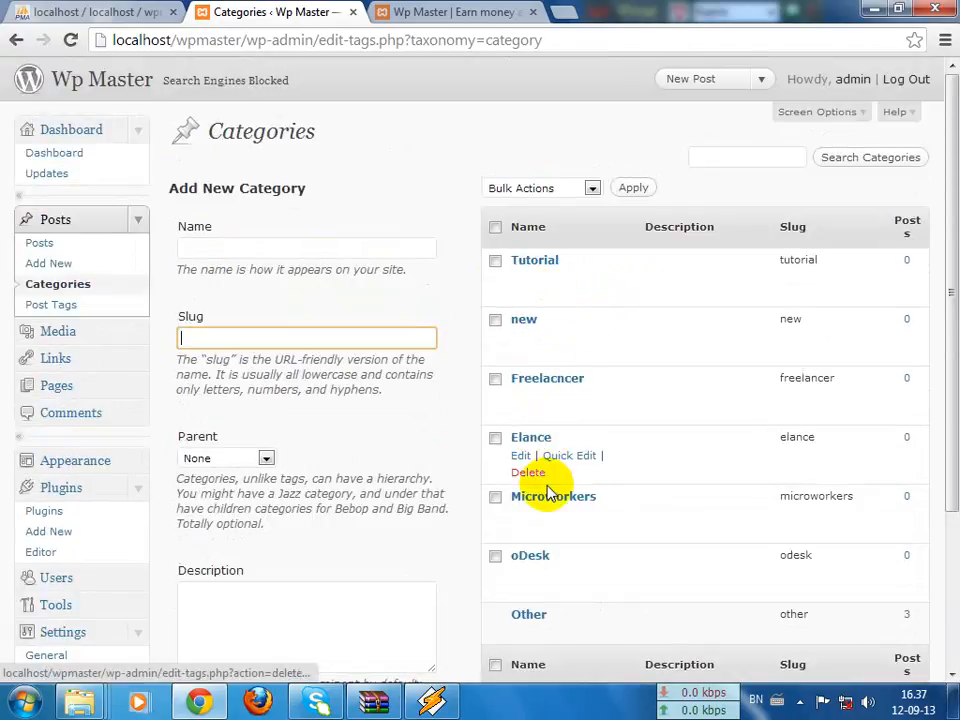
scroll(583, 223, down, 3)
scroll(459, 244, up, 3)
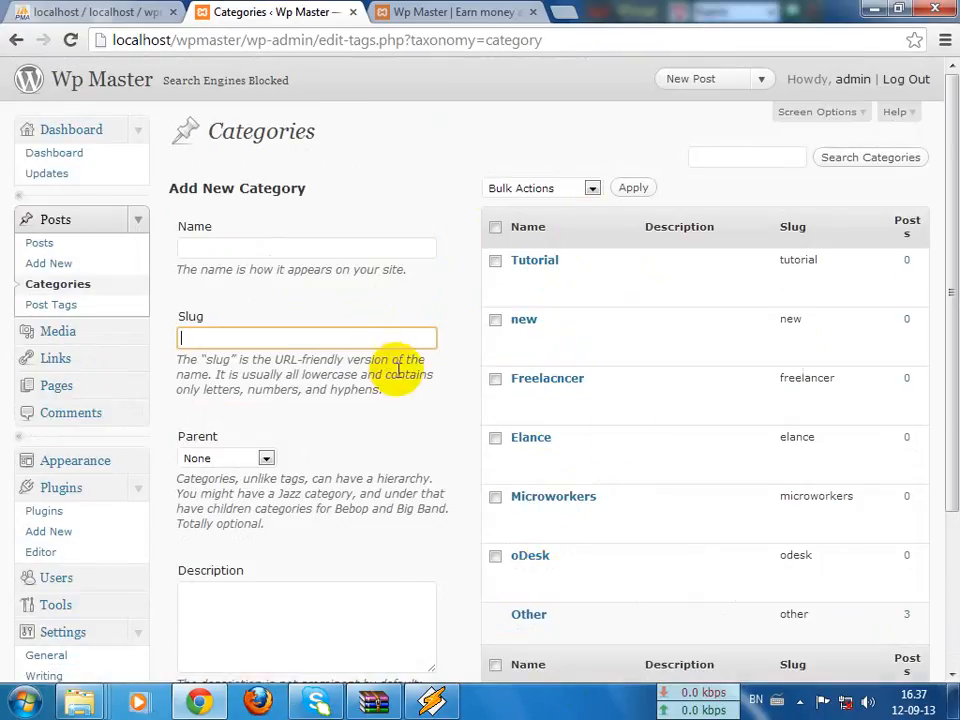
scroll(398, 370, down, 3)
scroll(189, 204, up, 3)
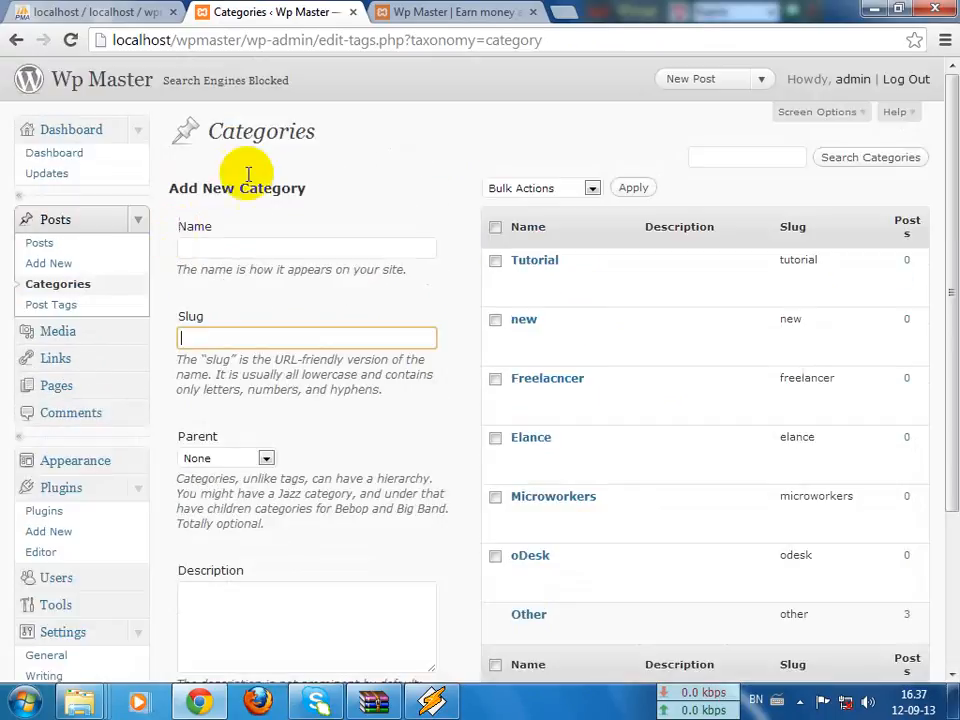
Step: Open the post tags page and add a tag named odesk, leaving its slug and description empty
click(62, 287)
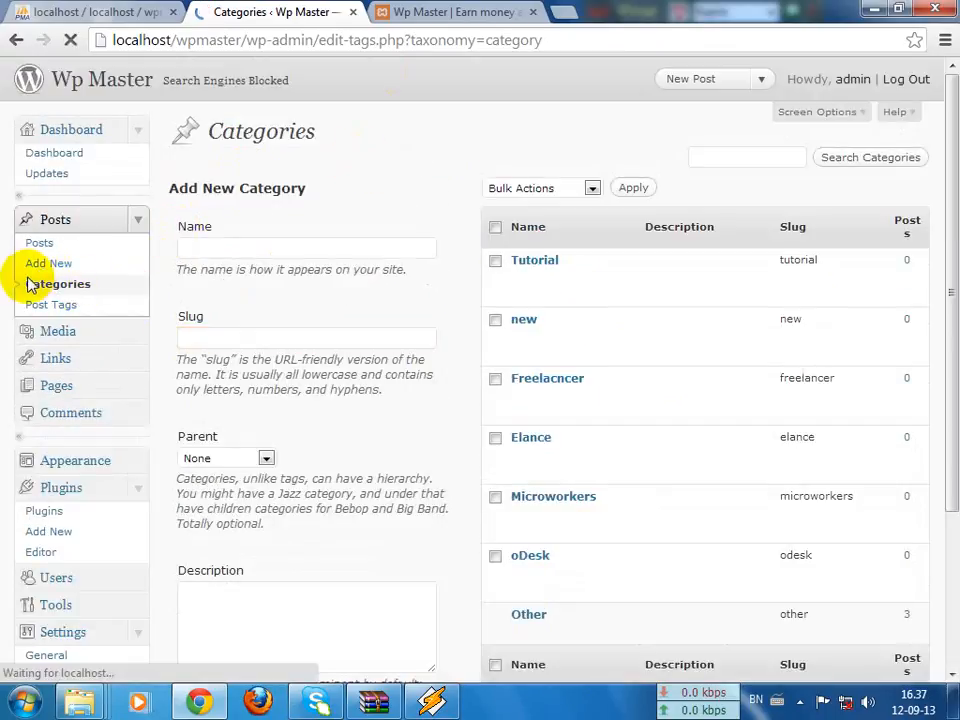
click(36, 304)
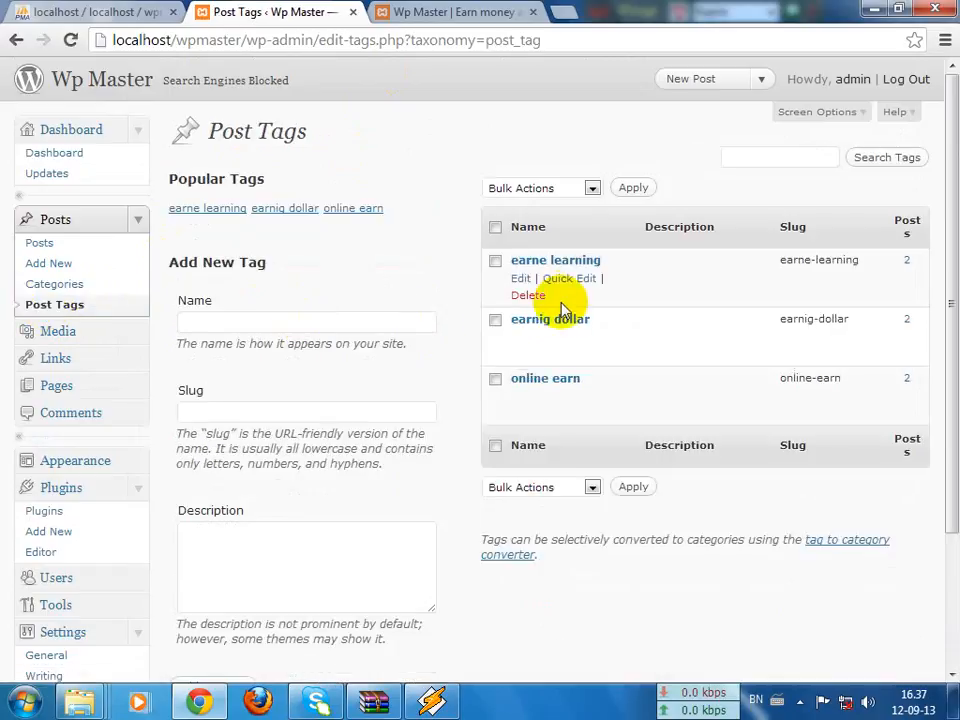
click(231, 324)
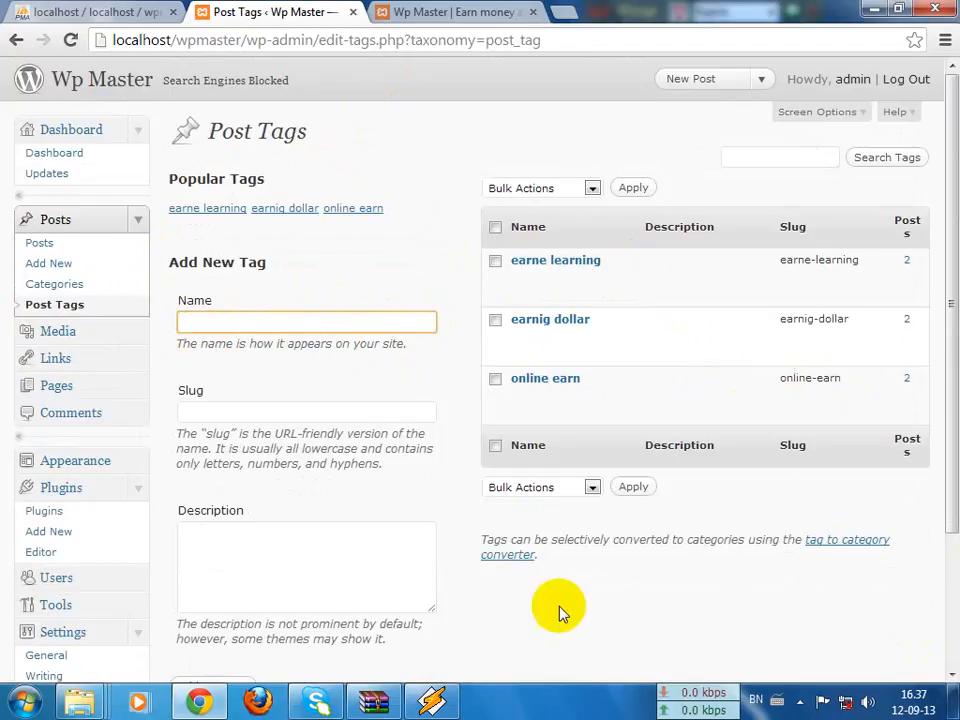
click(194, 317)
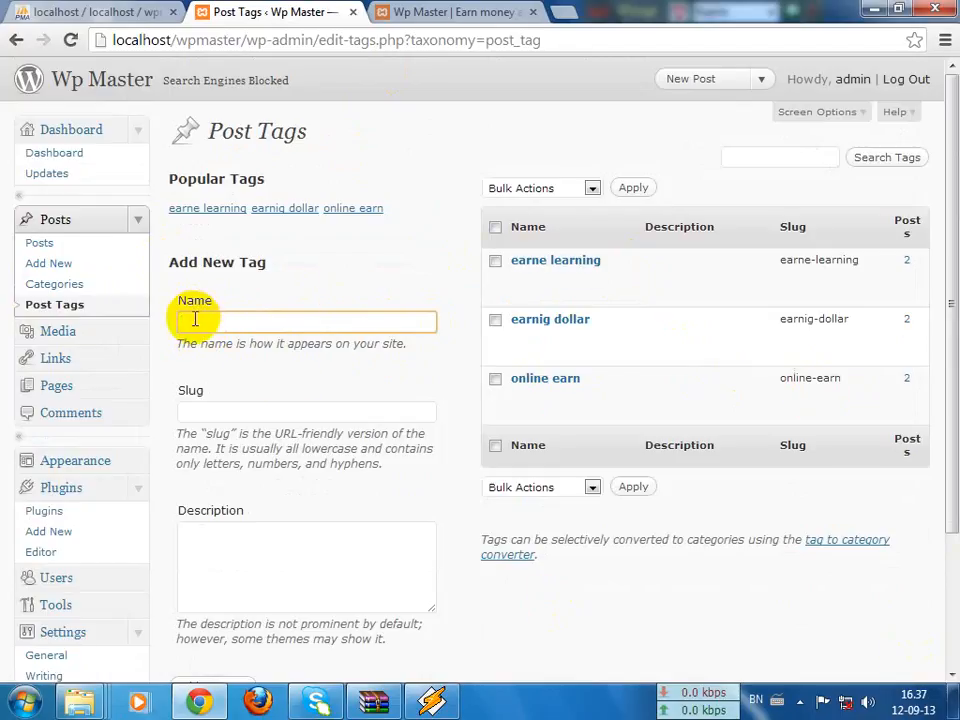
text(odesk)
key(Return)
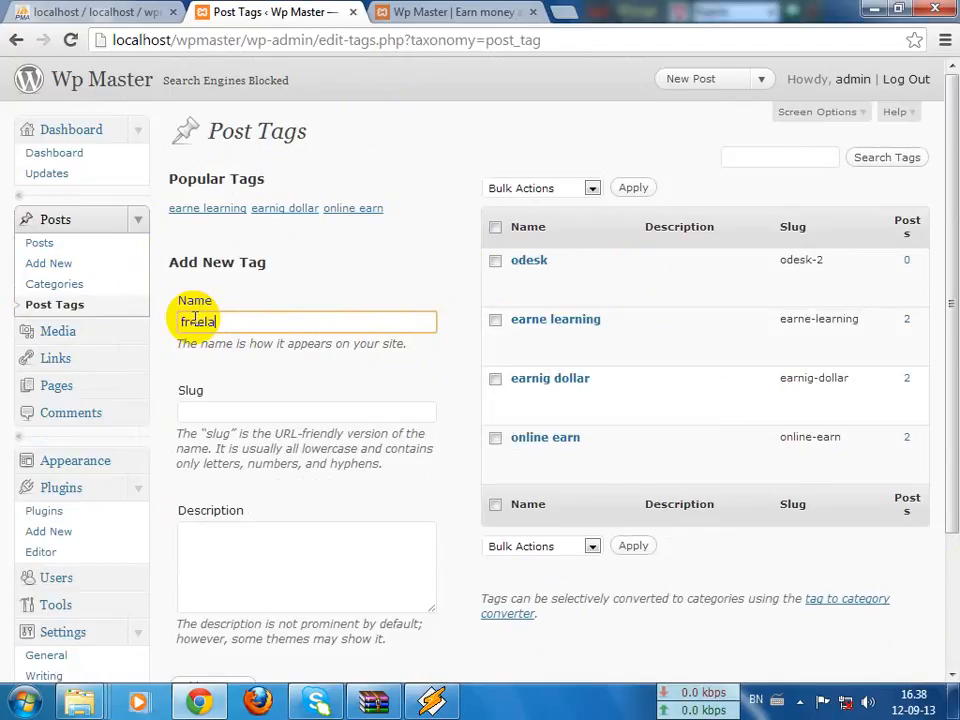
Step: Add three more post tags named freelancer, elance and microworkers, entering only their names
text(freelancer)
key(Return)
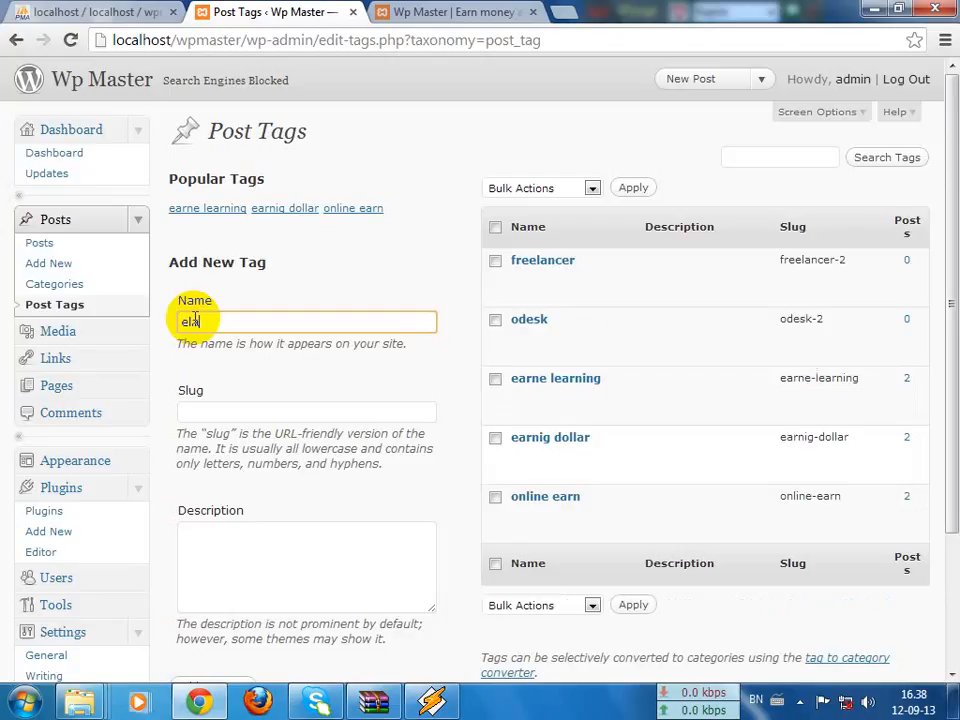
key(Return)
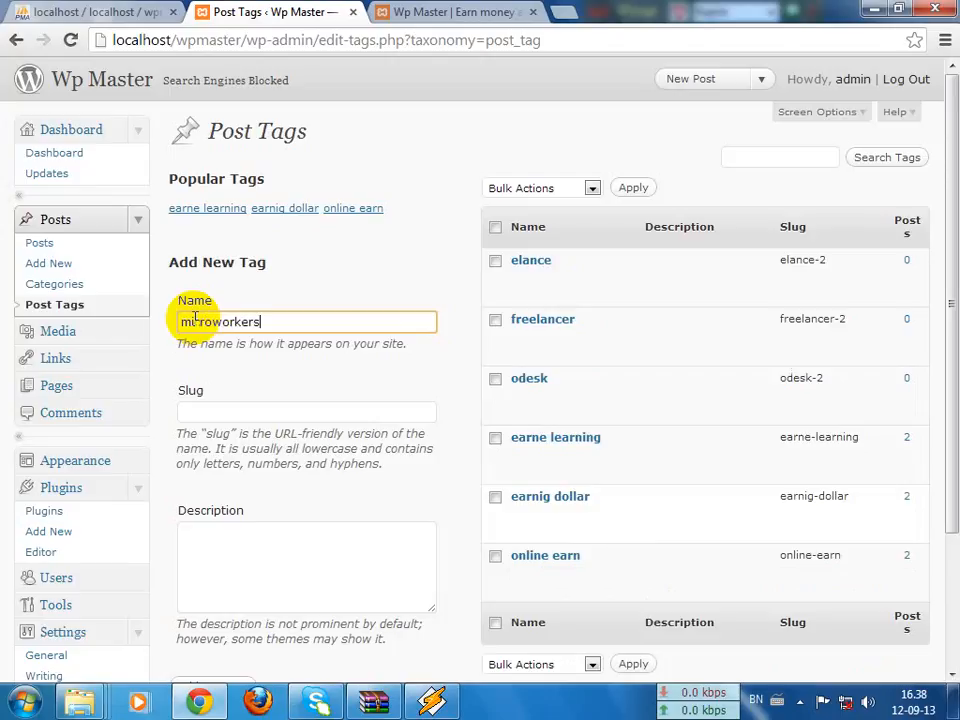
text(microworkers)
key(Return)
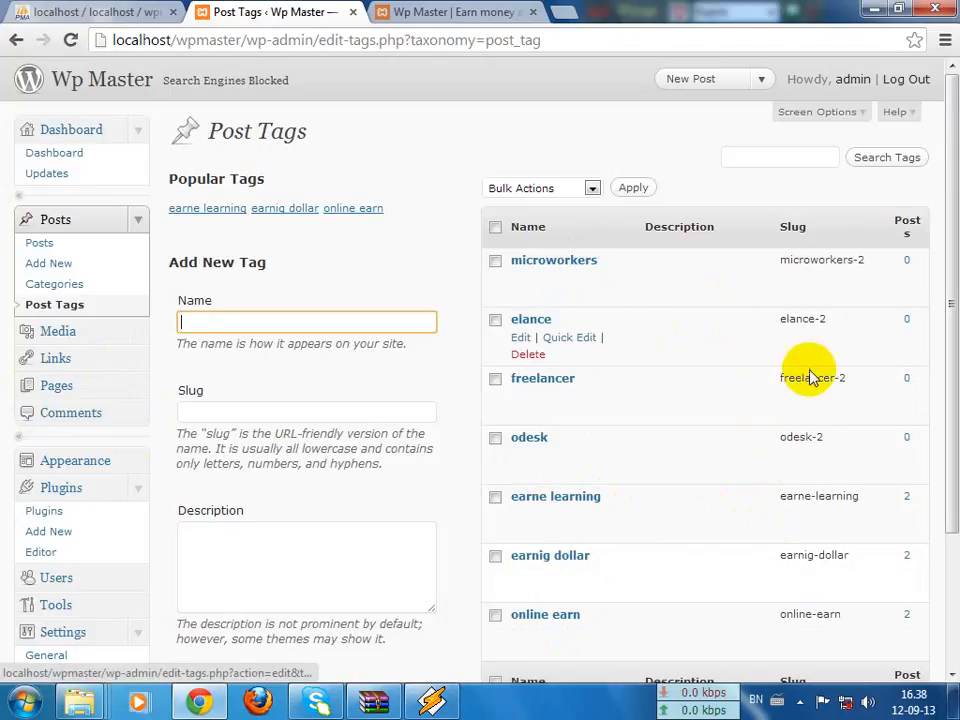
scroll(835, 445, down, 1)
scroll(752, 452, up, 1)
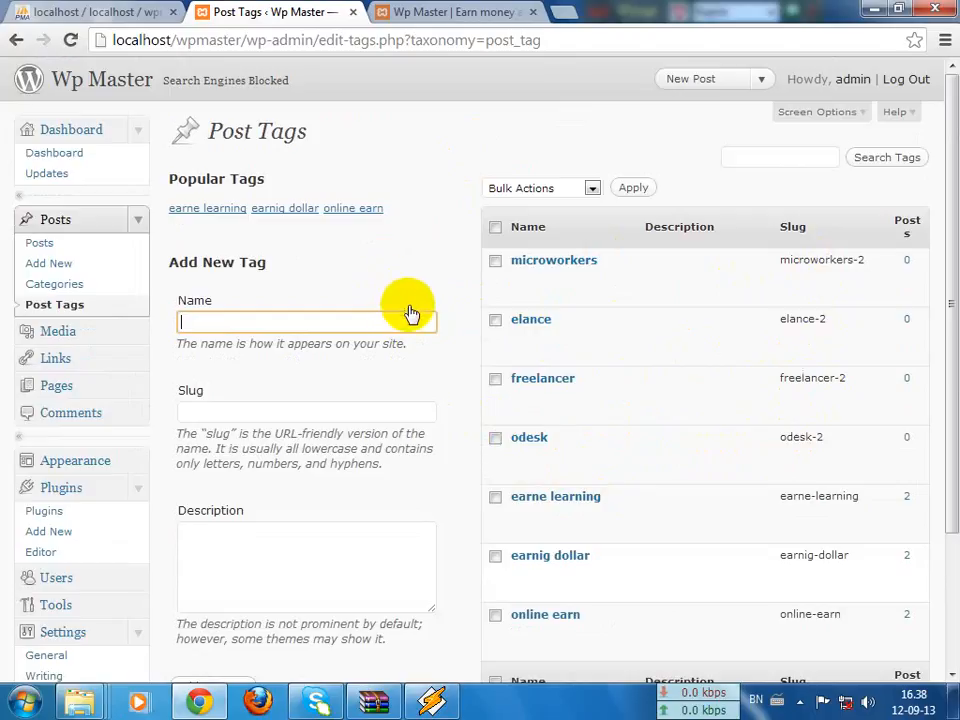
Step: Reload the site's front page and check which categories its sidebar lists
click(440, 12)
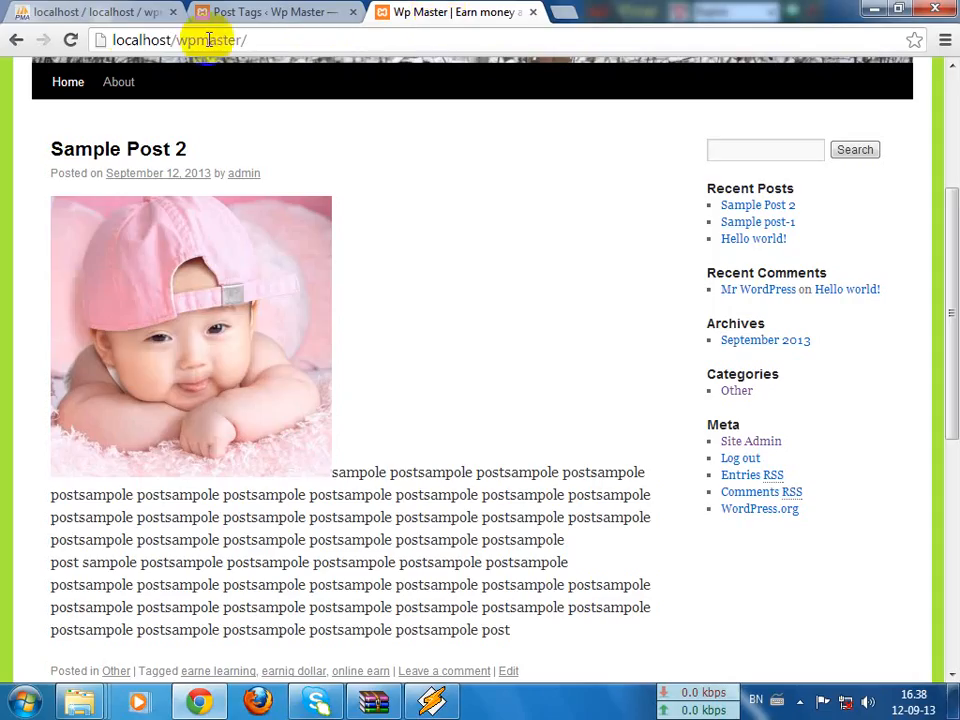
click(70, 40)
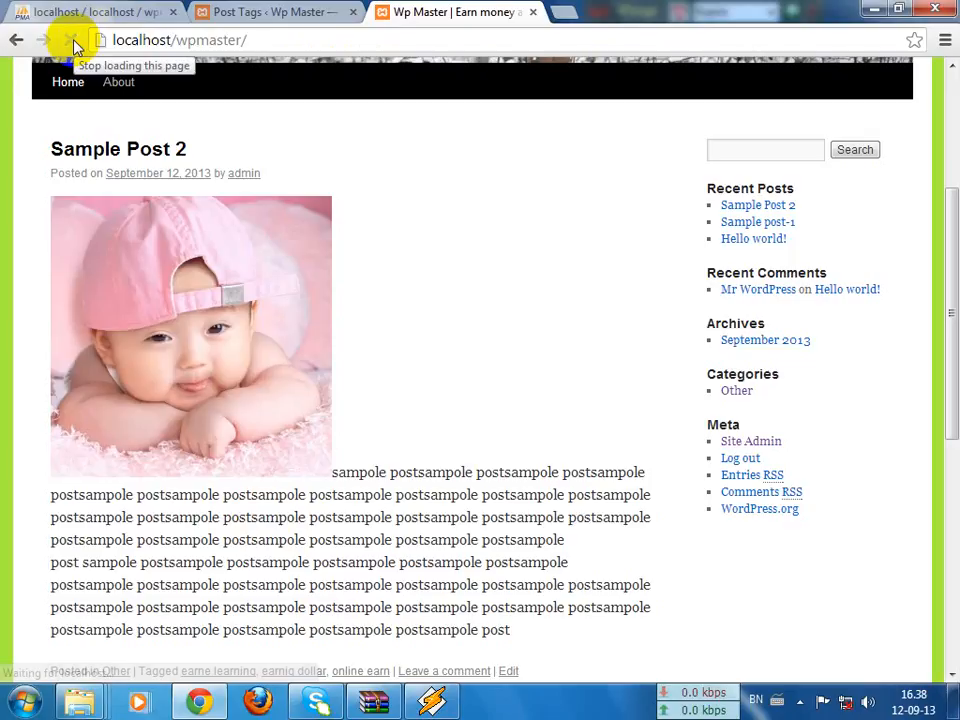
Step: Open a blank new post in the site admin and look at its title, content and category fields
click(268, 12)
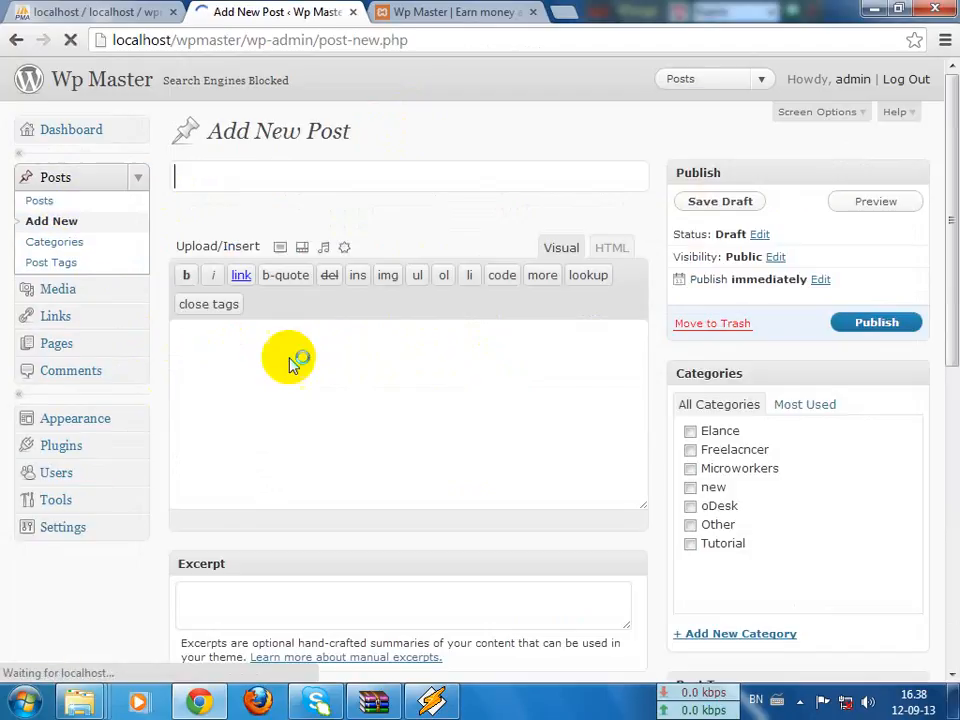
click(261, 174)
click(286, 313)
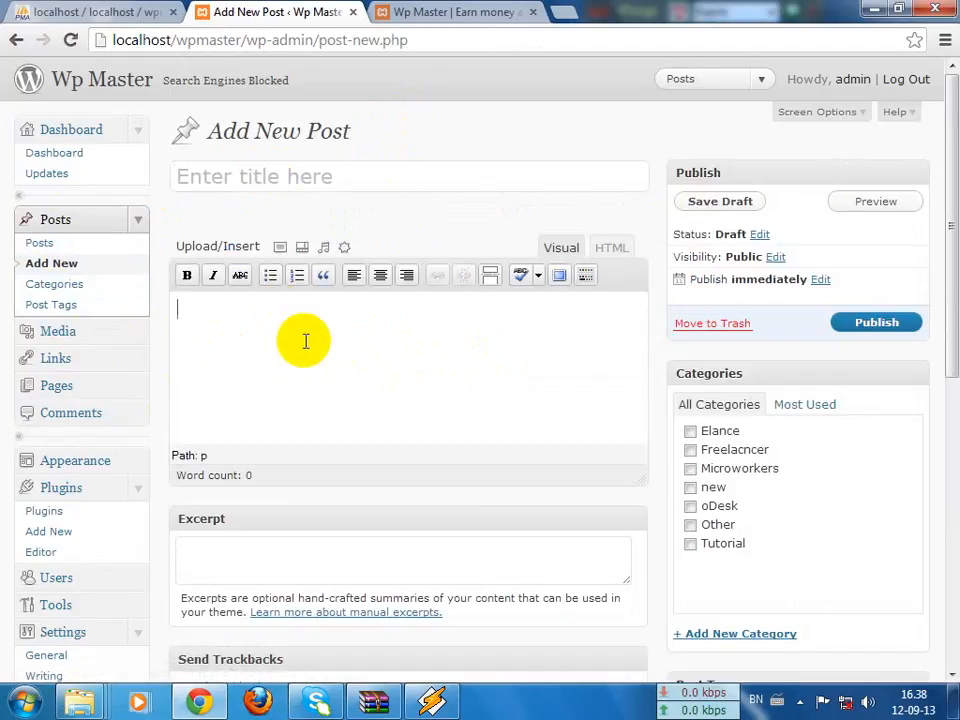
Step: Return to the post categories page and review the full list of categories with their slugs and post counts
click(57, 285)
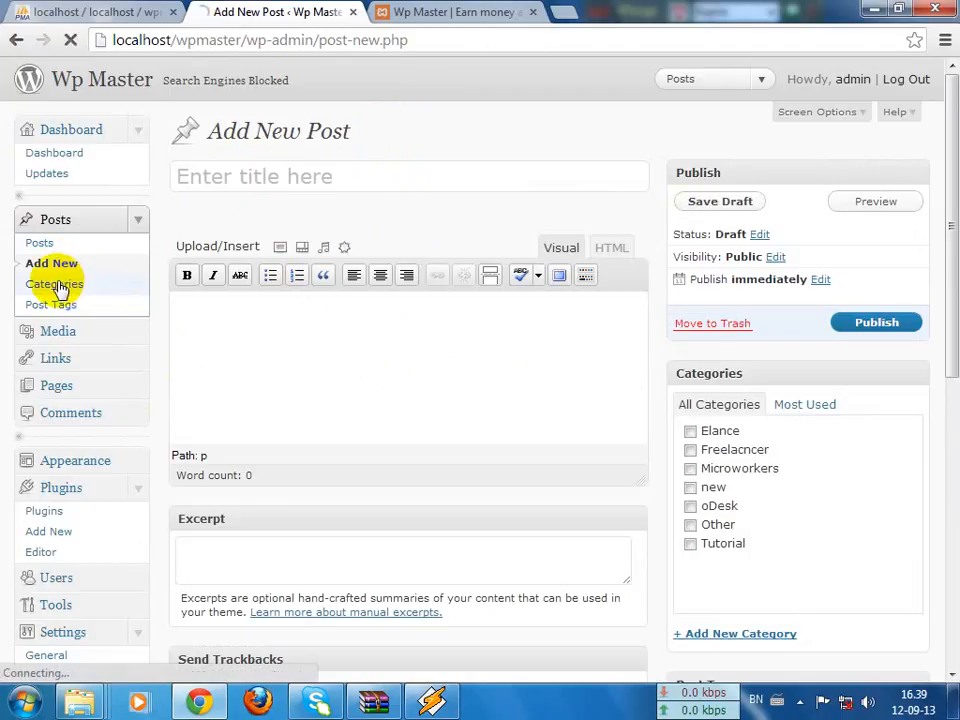
scroll(590, 316, down, 3)
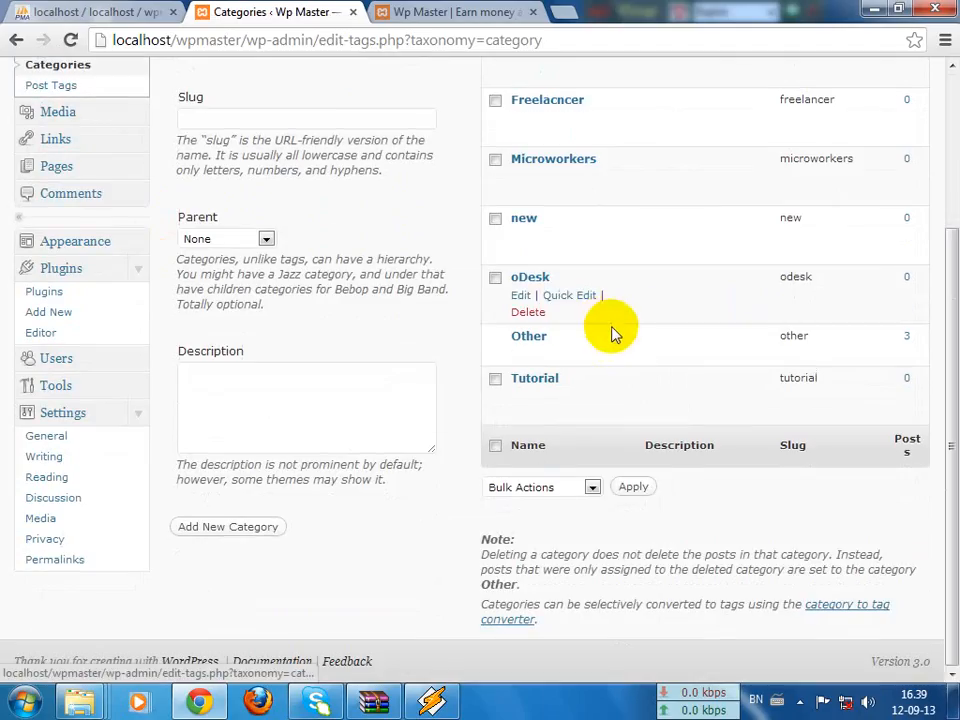
scroll(615, 326, up, 3)
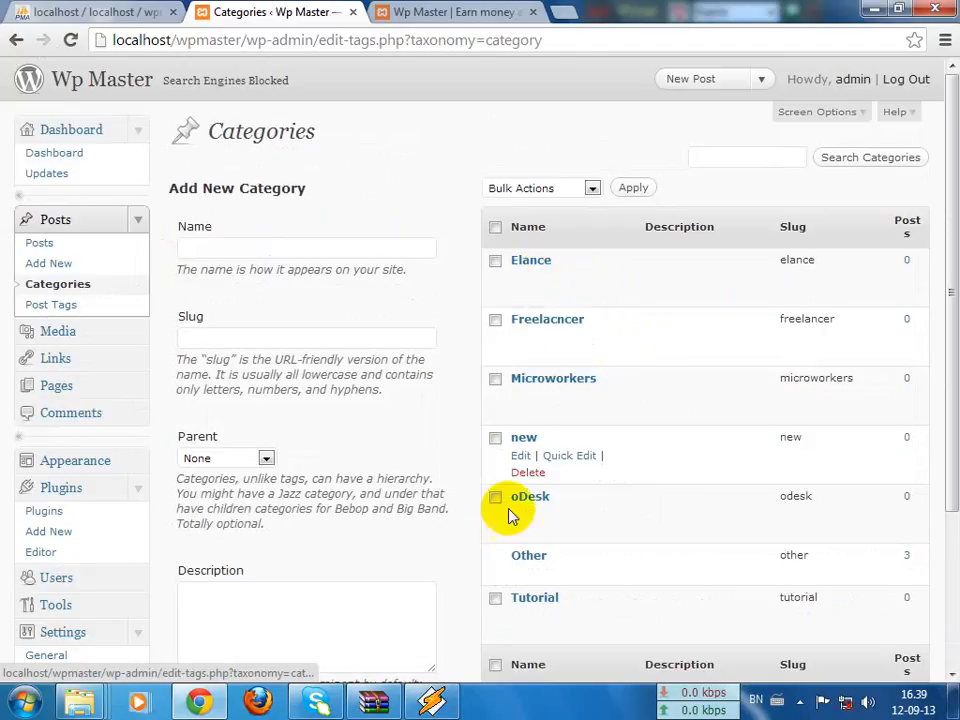
scroll(521, 575, down, 1)
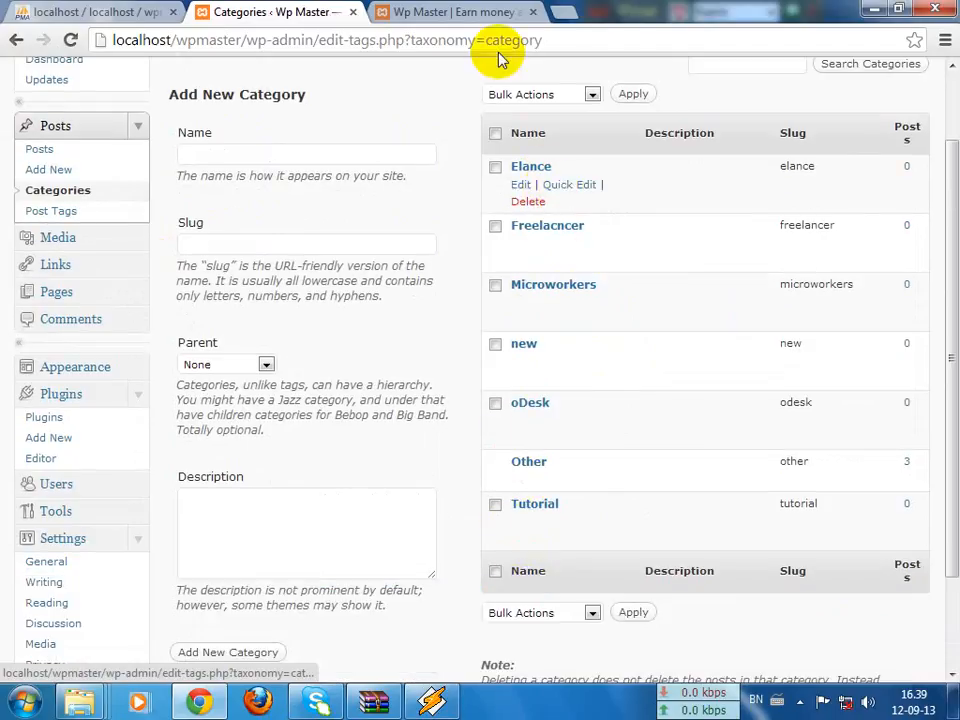
Step: Compare the categories and post tags shown on the site's front page with the category and post tag lists in the site admin
click(452, 14)
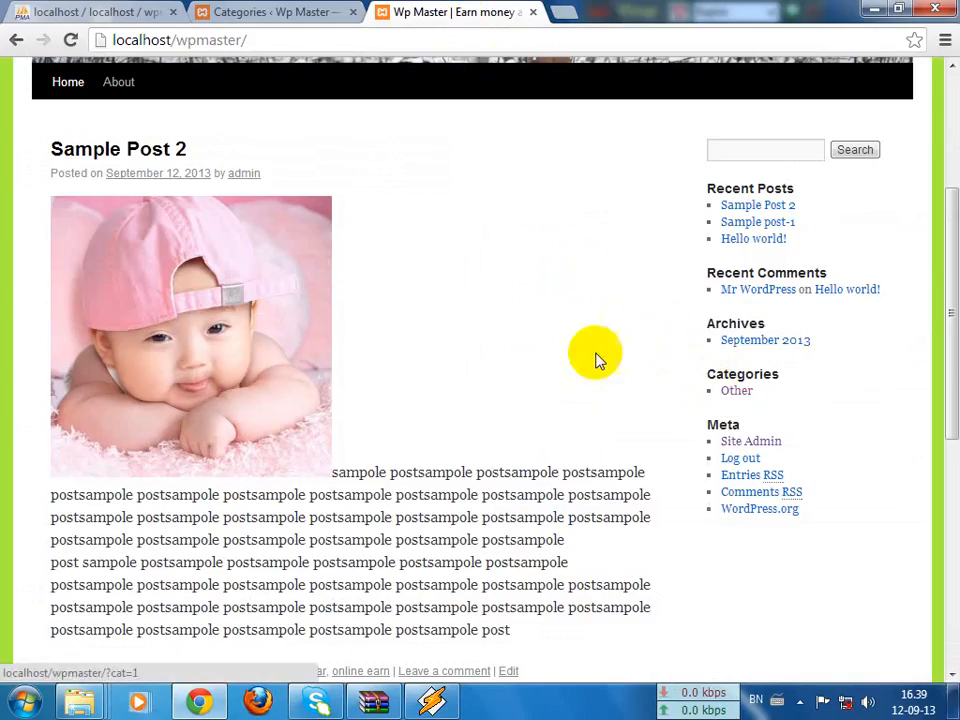
click(255, 12)
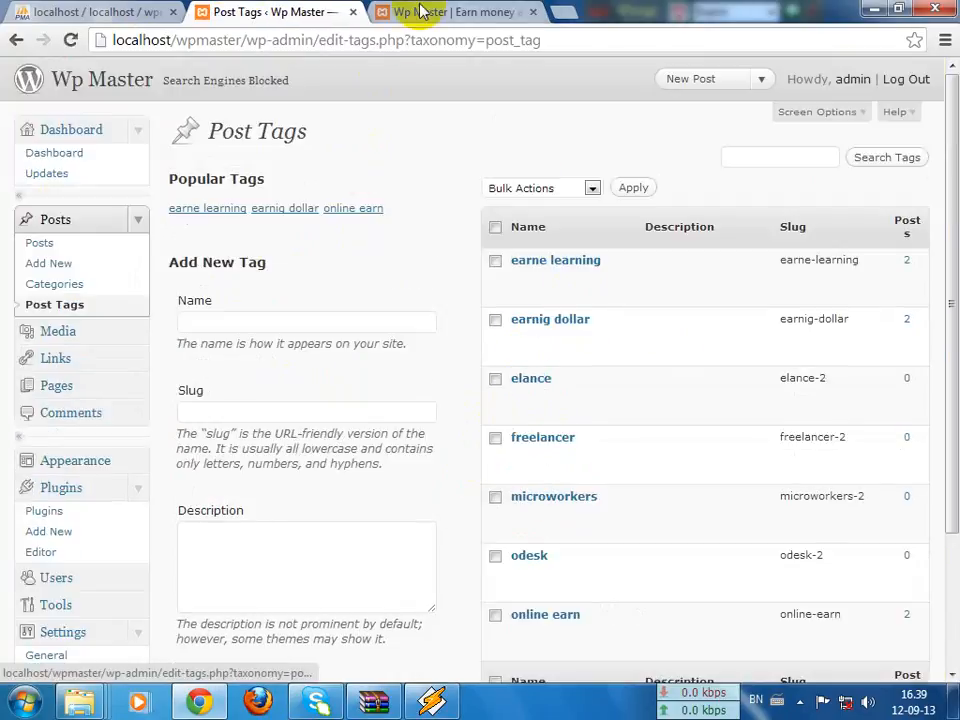
click(425, 11)
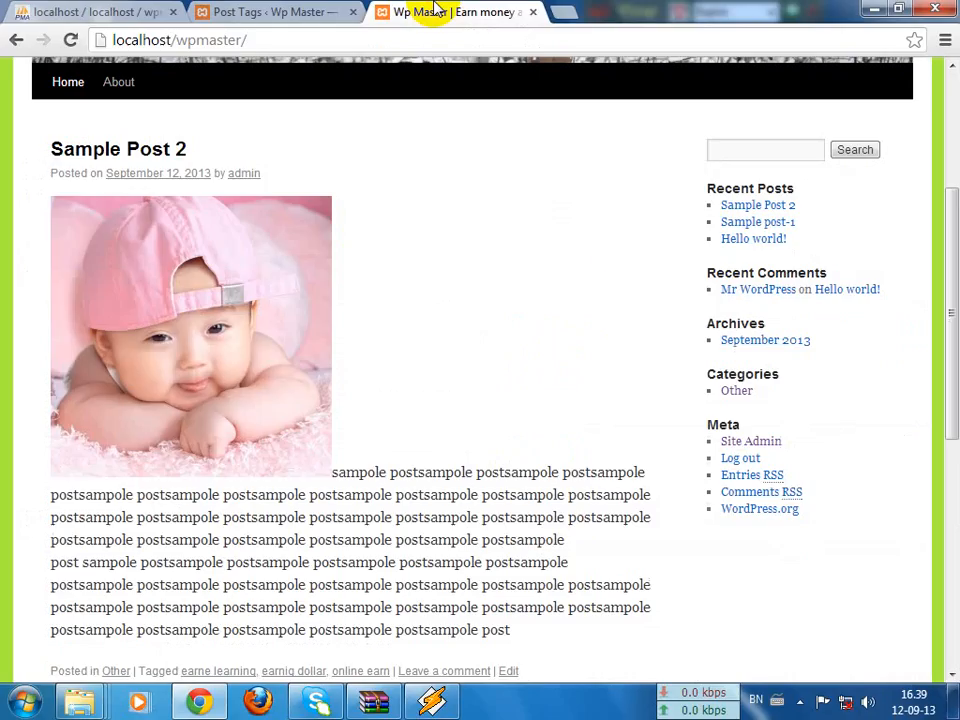
click(268, 13)
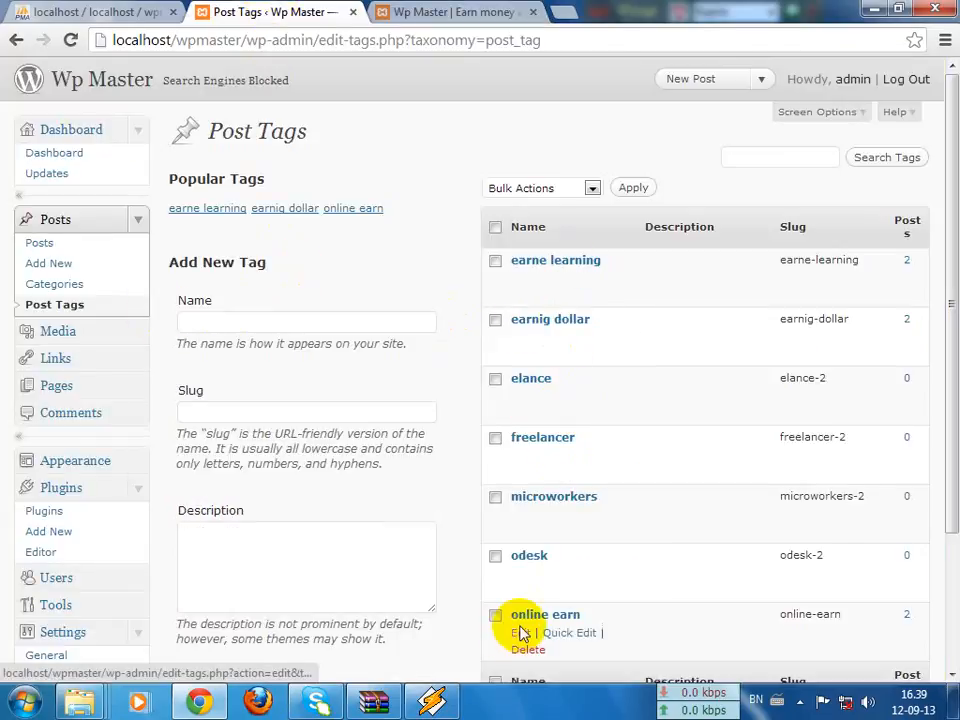
scroll(521, 620, down, 3)
scroll(531, 222, up, 2)
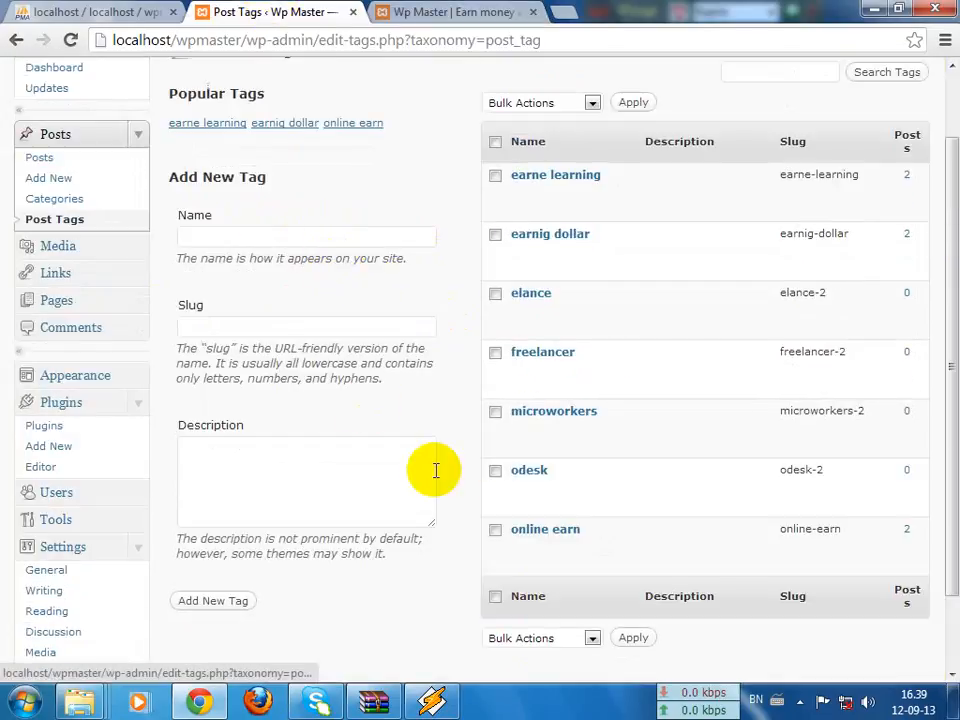
Step: Expand the Media section of the site admin to reveal its Library and Add New entries
click(138, 250)
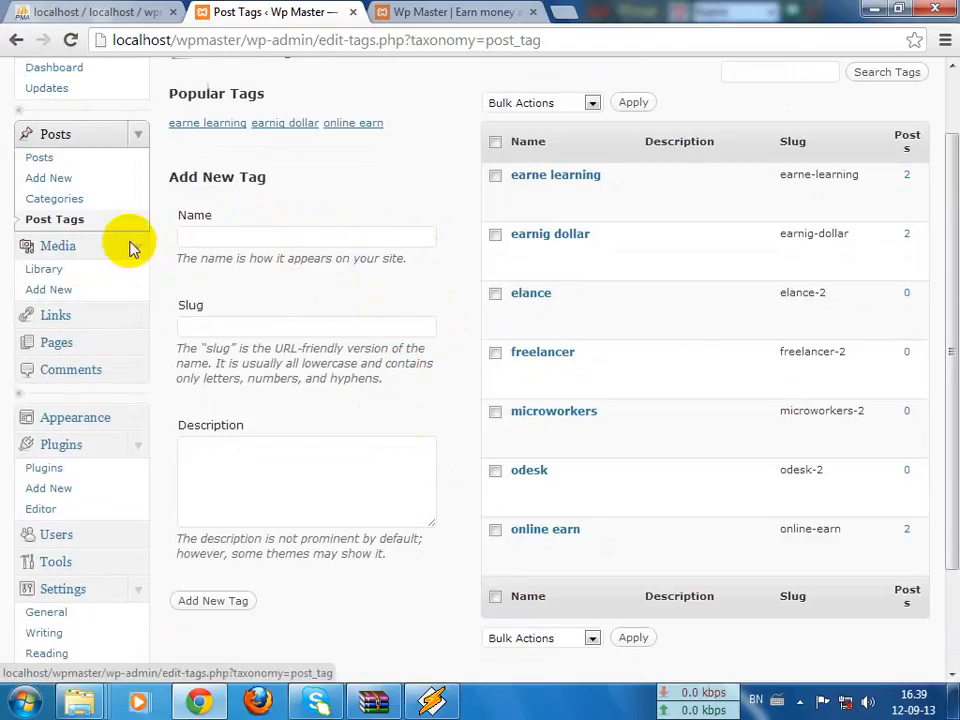